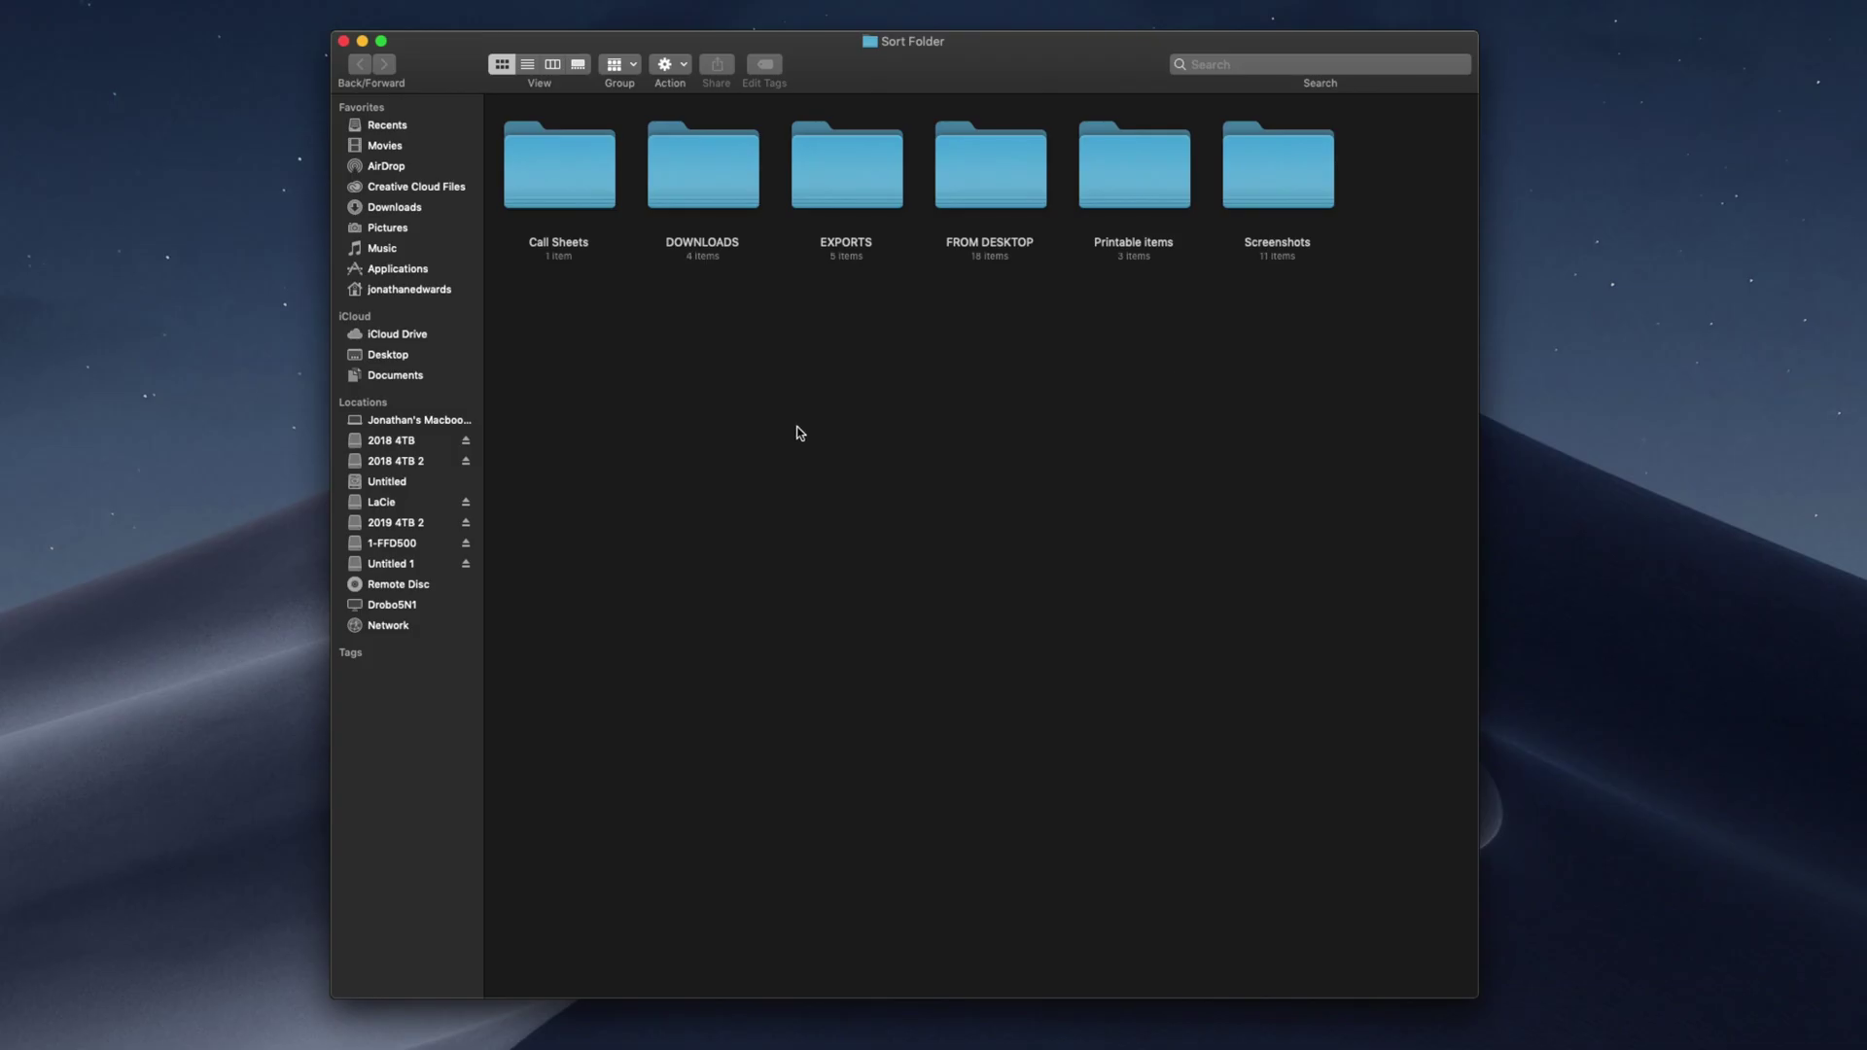
Open PRIVATE > M4ROOT > CLIP on the Untitled 1 card to show the MP4 clips and XML files
click(390, 563)
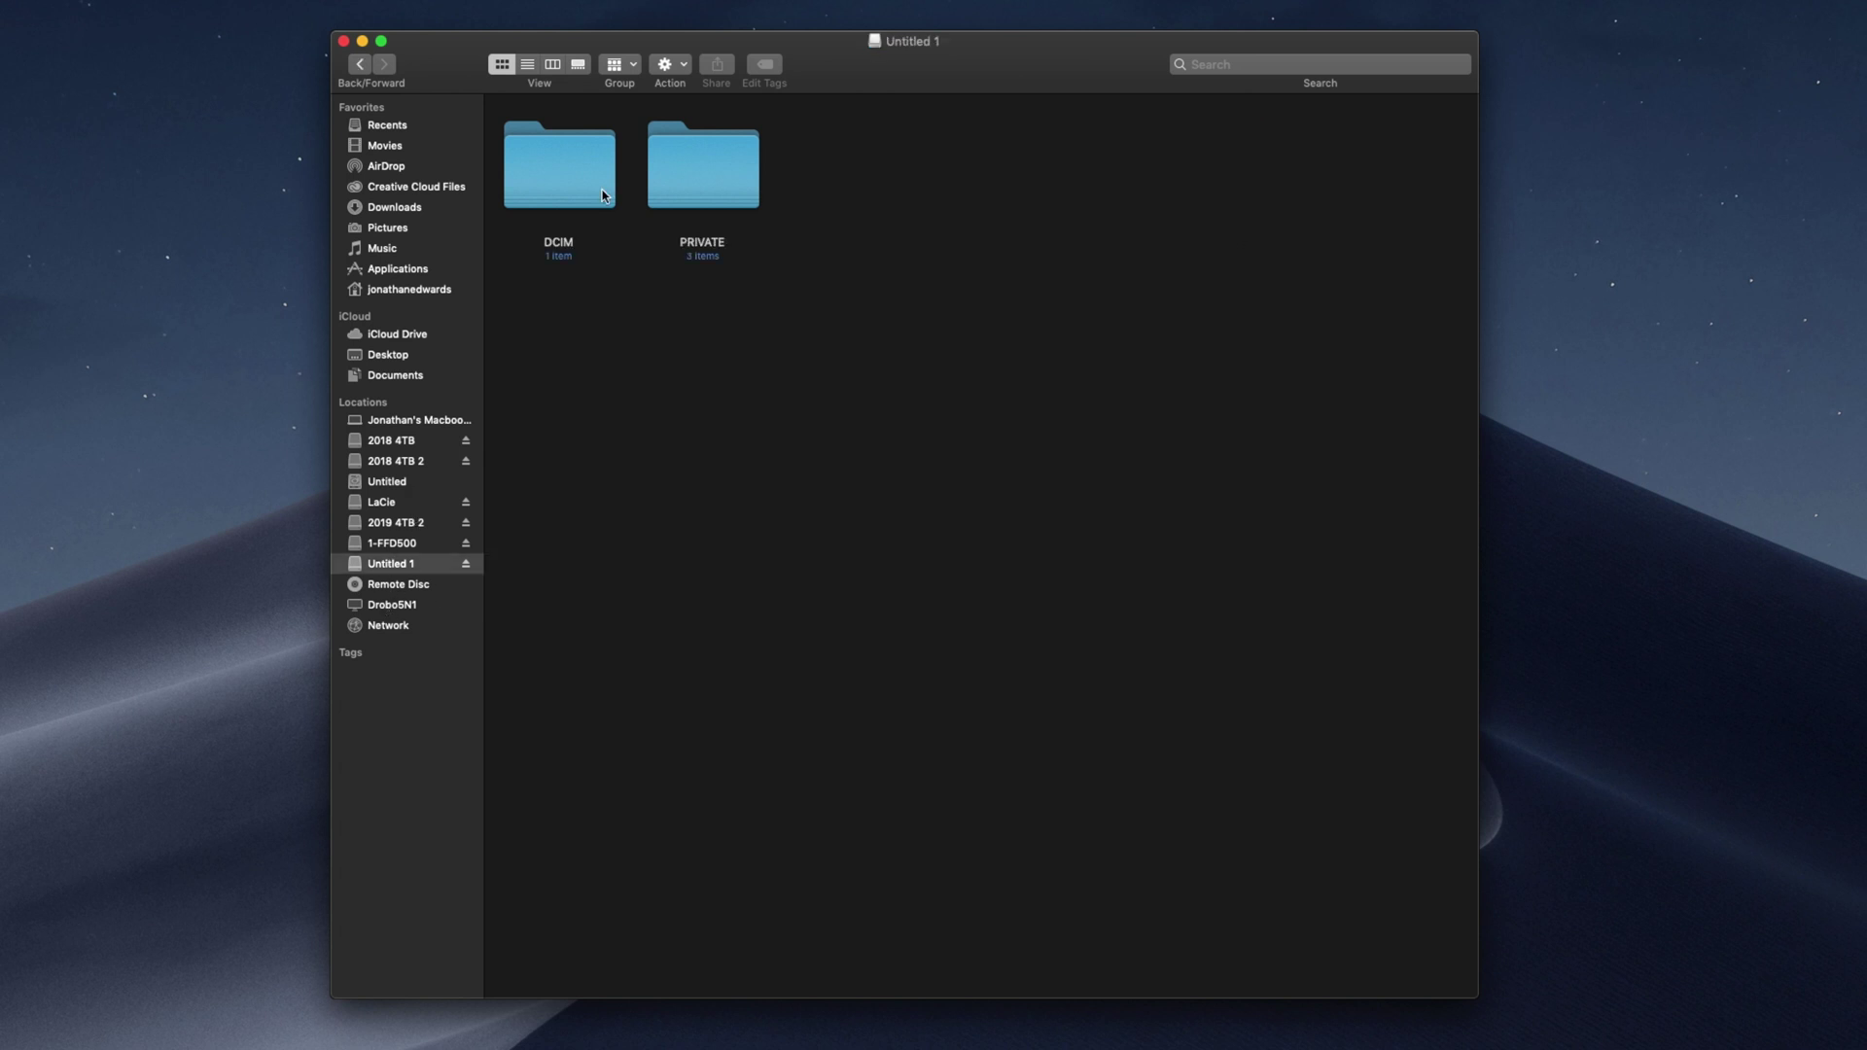
double_click(669, 186)
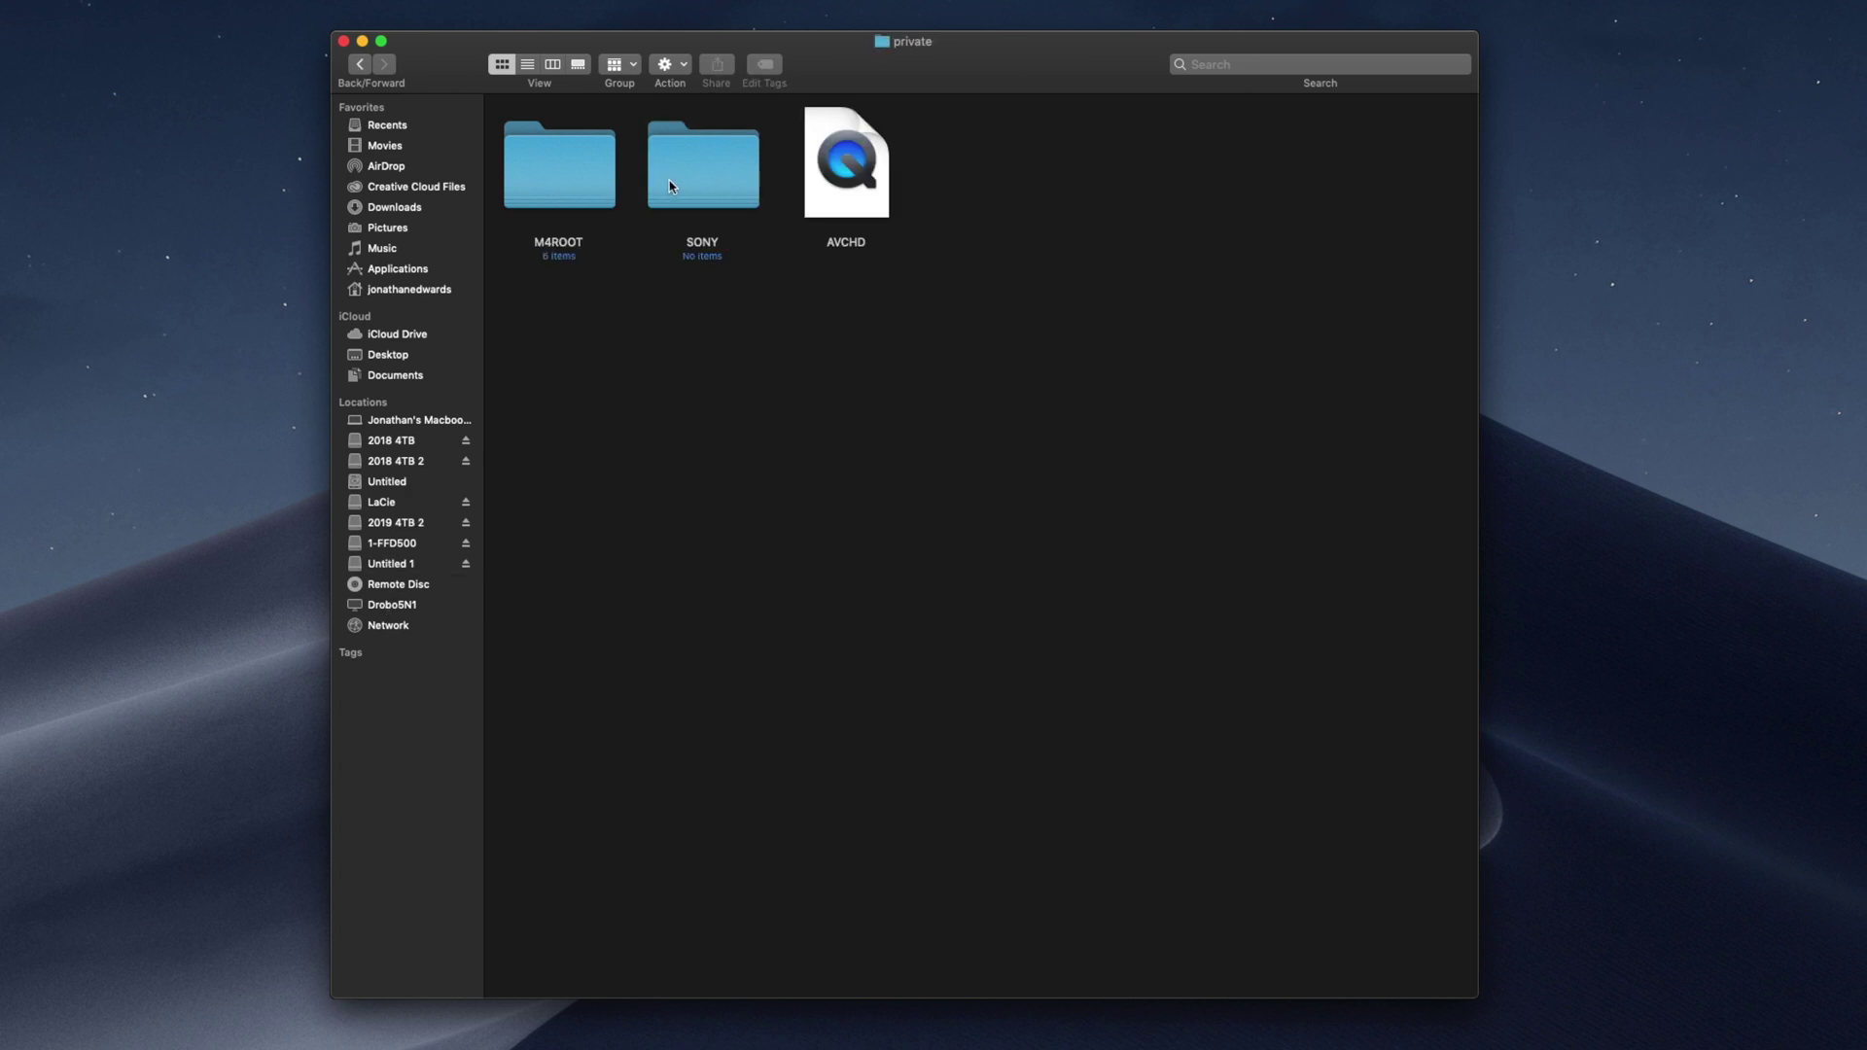
double_click(609, 189)
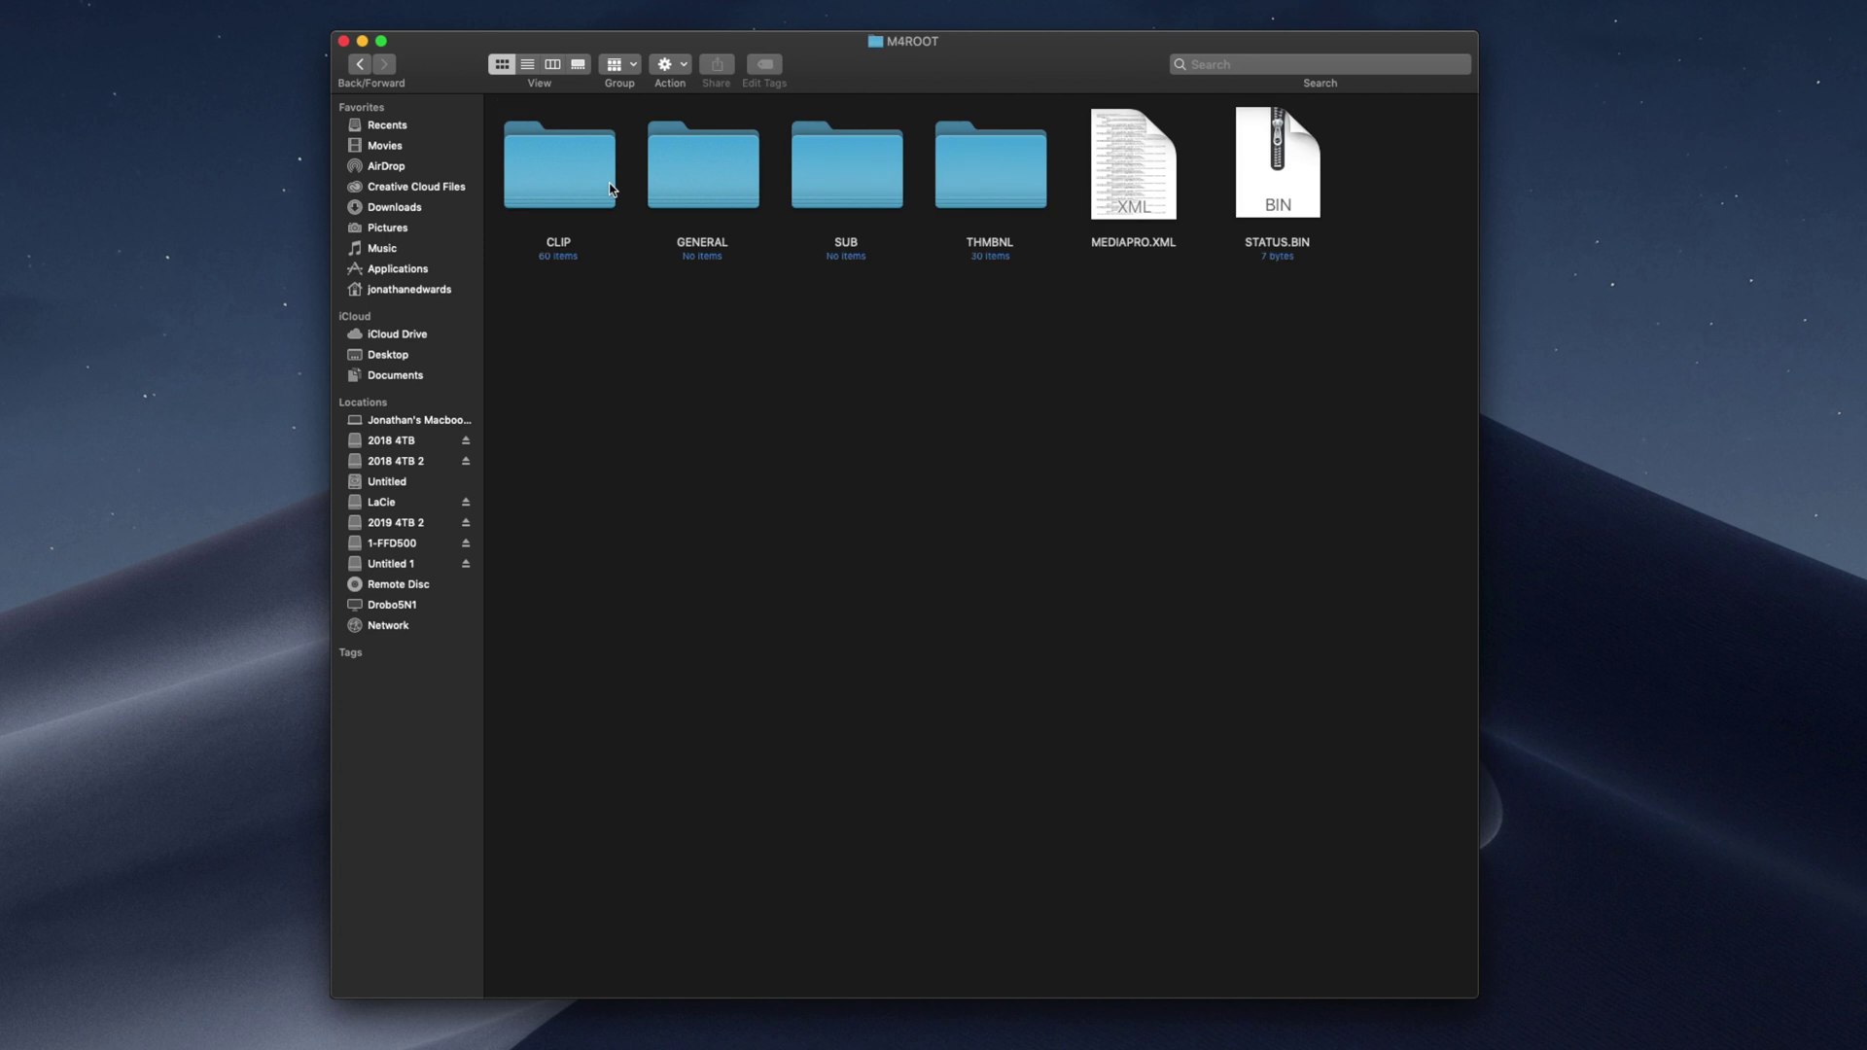
double_click(604, 192)
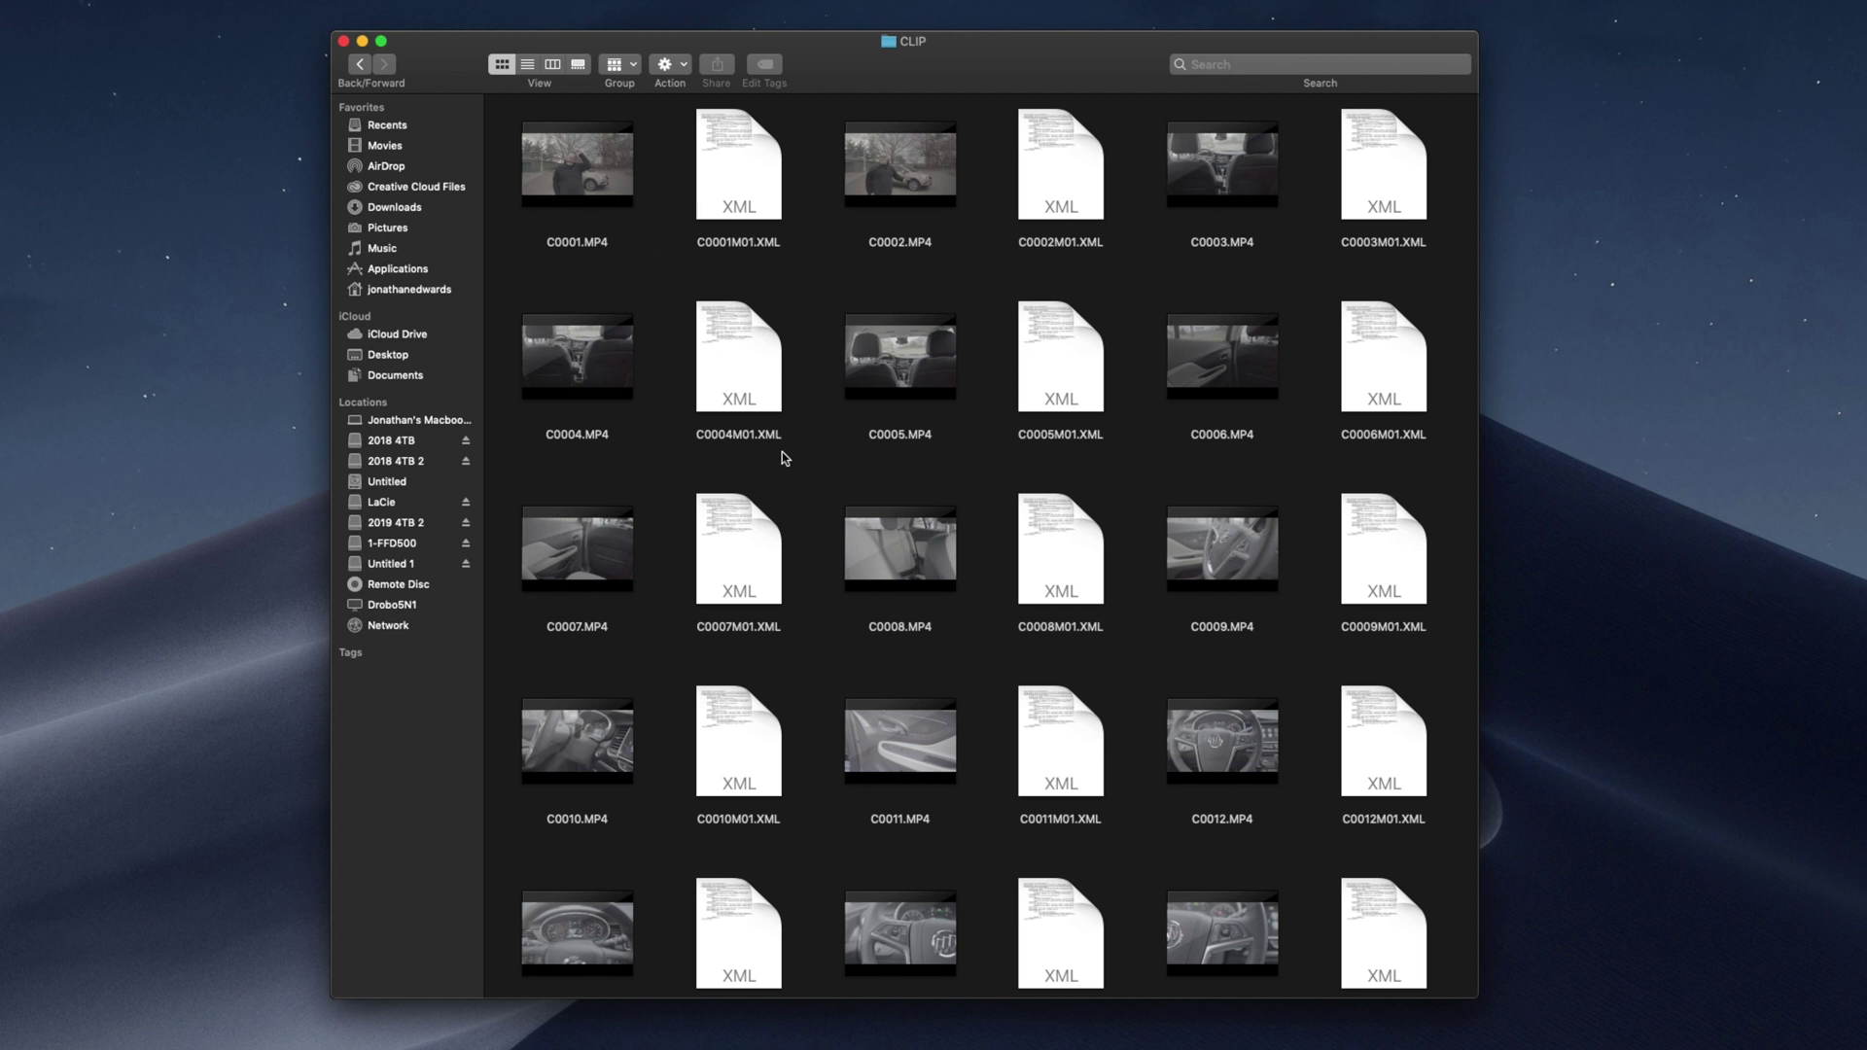
mouse_move(603, 182)
In list view sorted by Kind, select the 30 clips C0001.MP4 through C0030.MP4
click(528, 65)
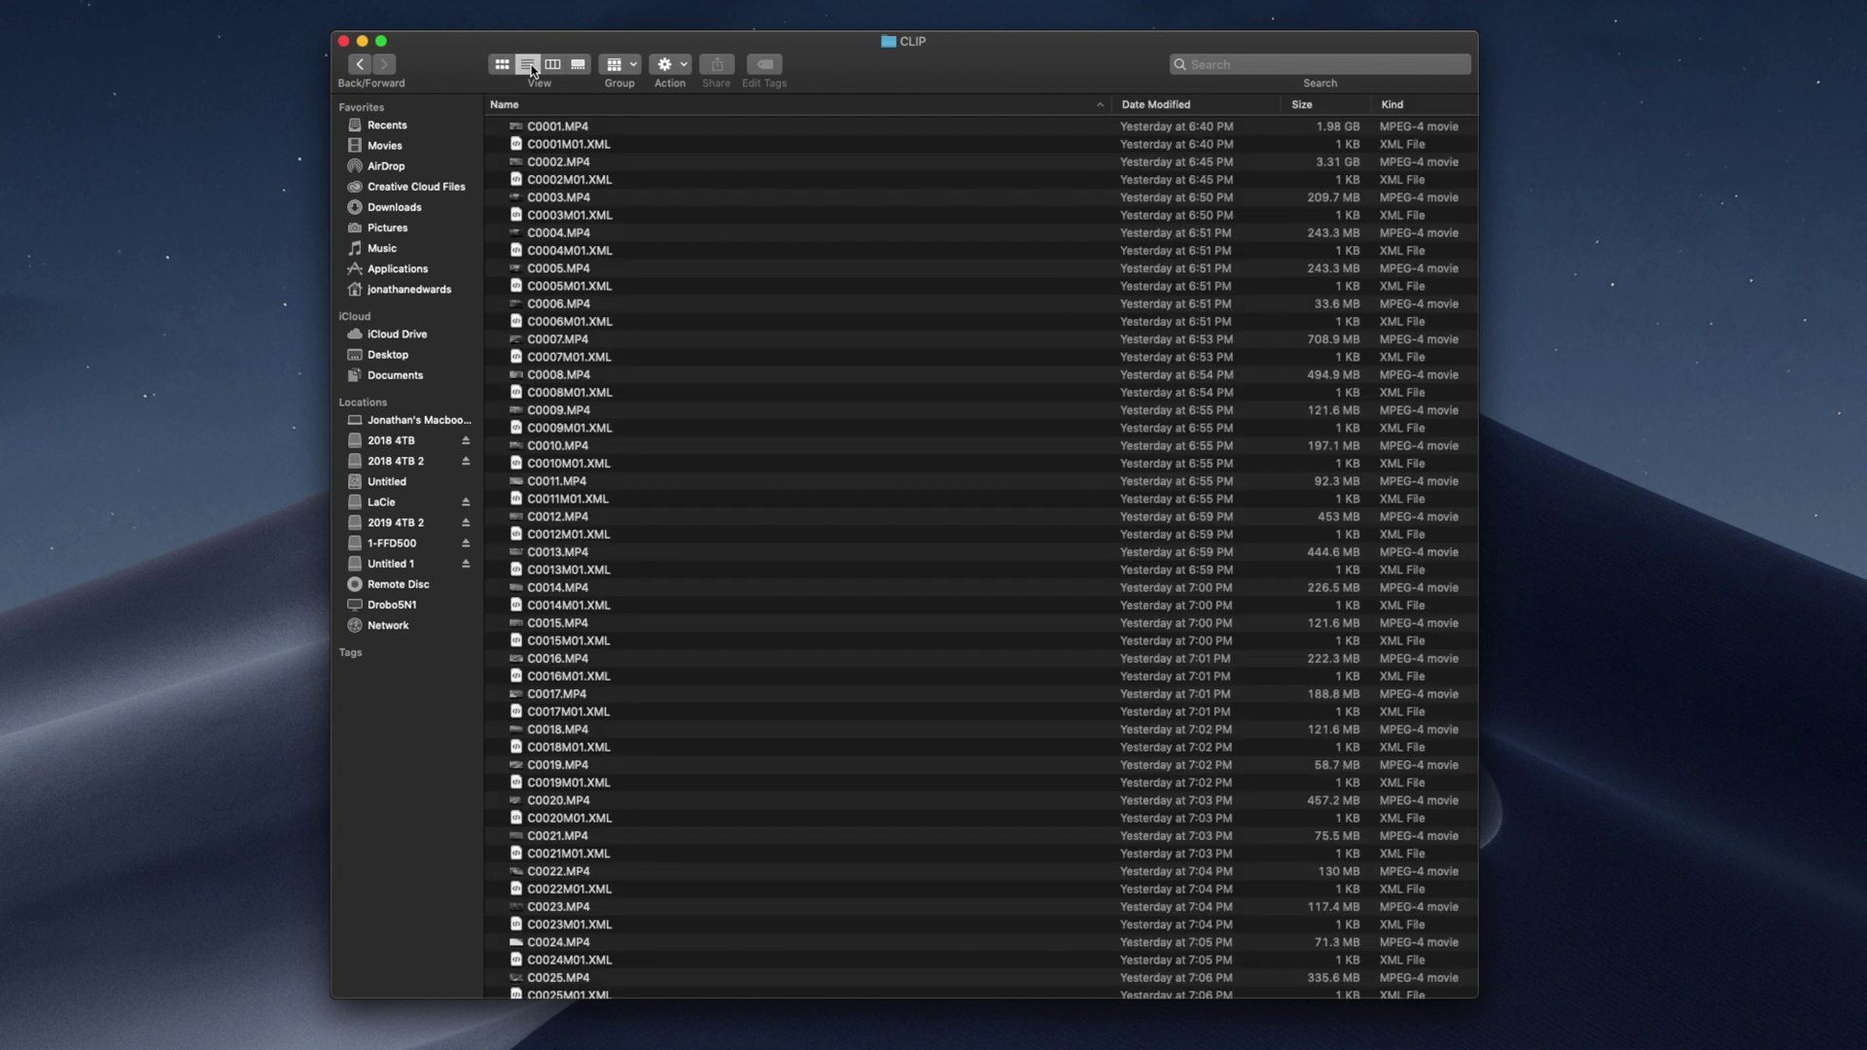
click(1396, 105)
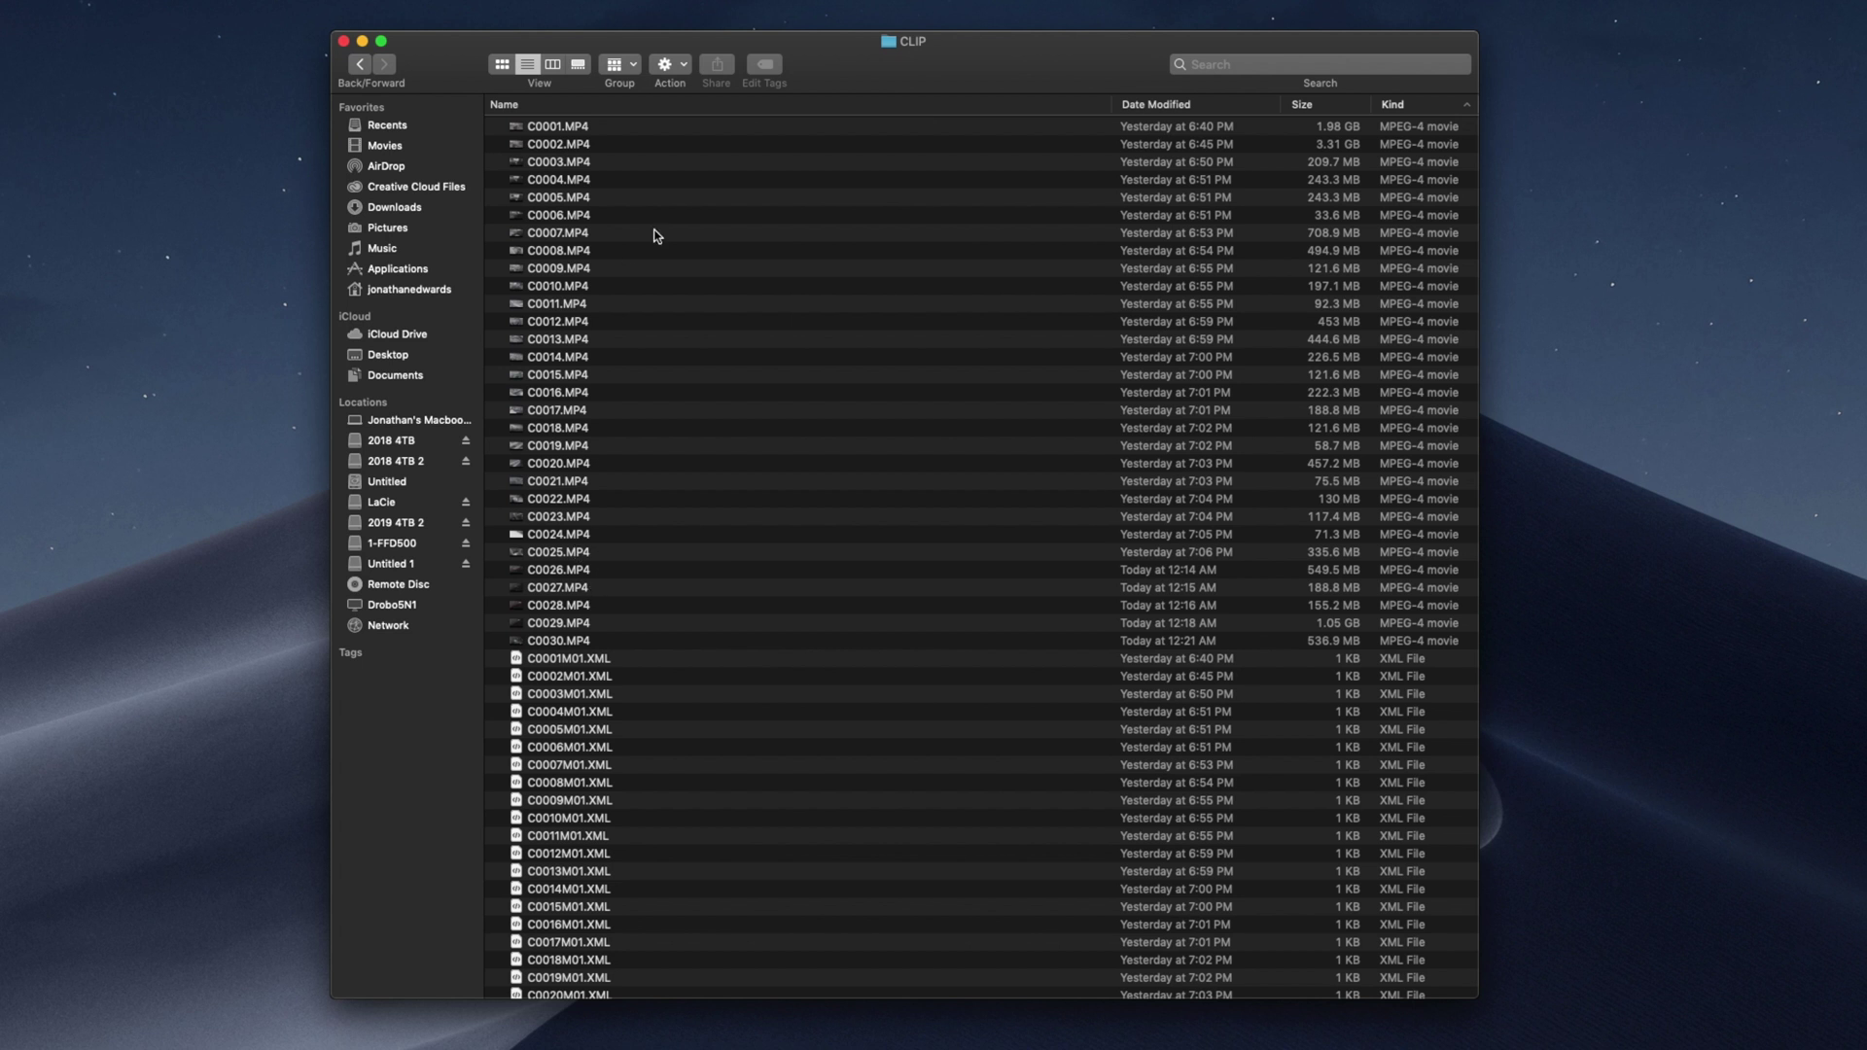
click(737, 130)
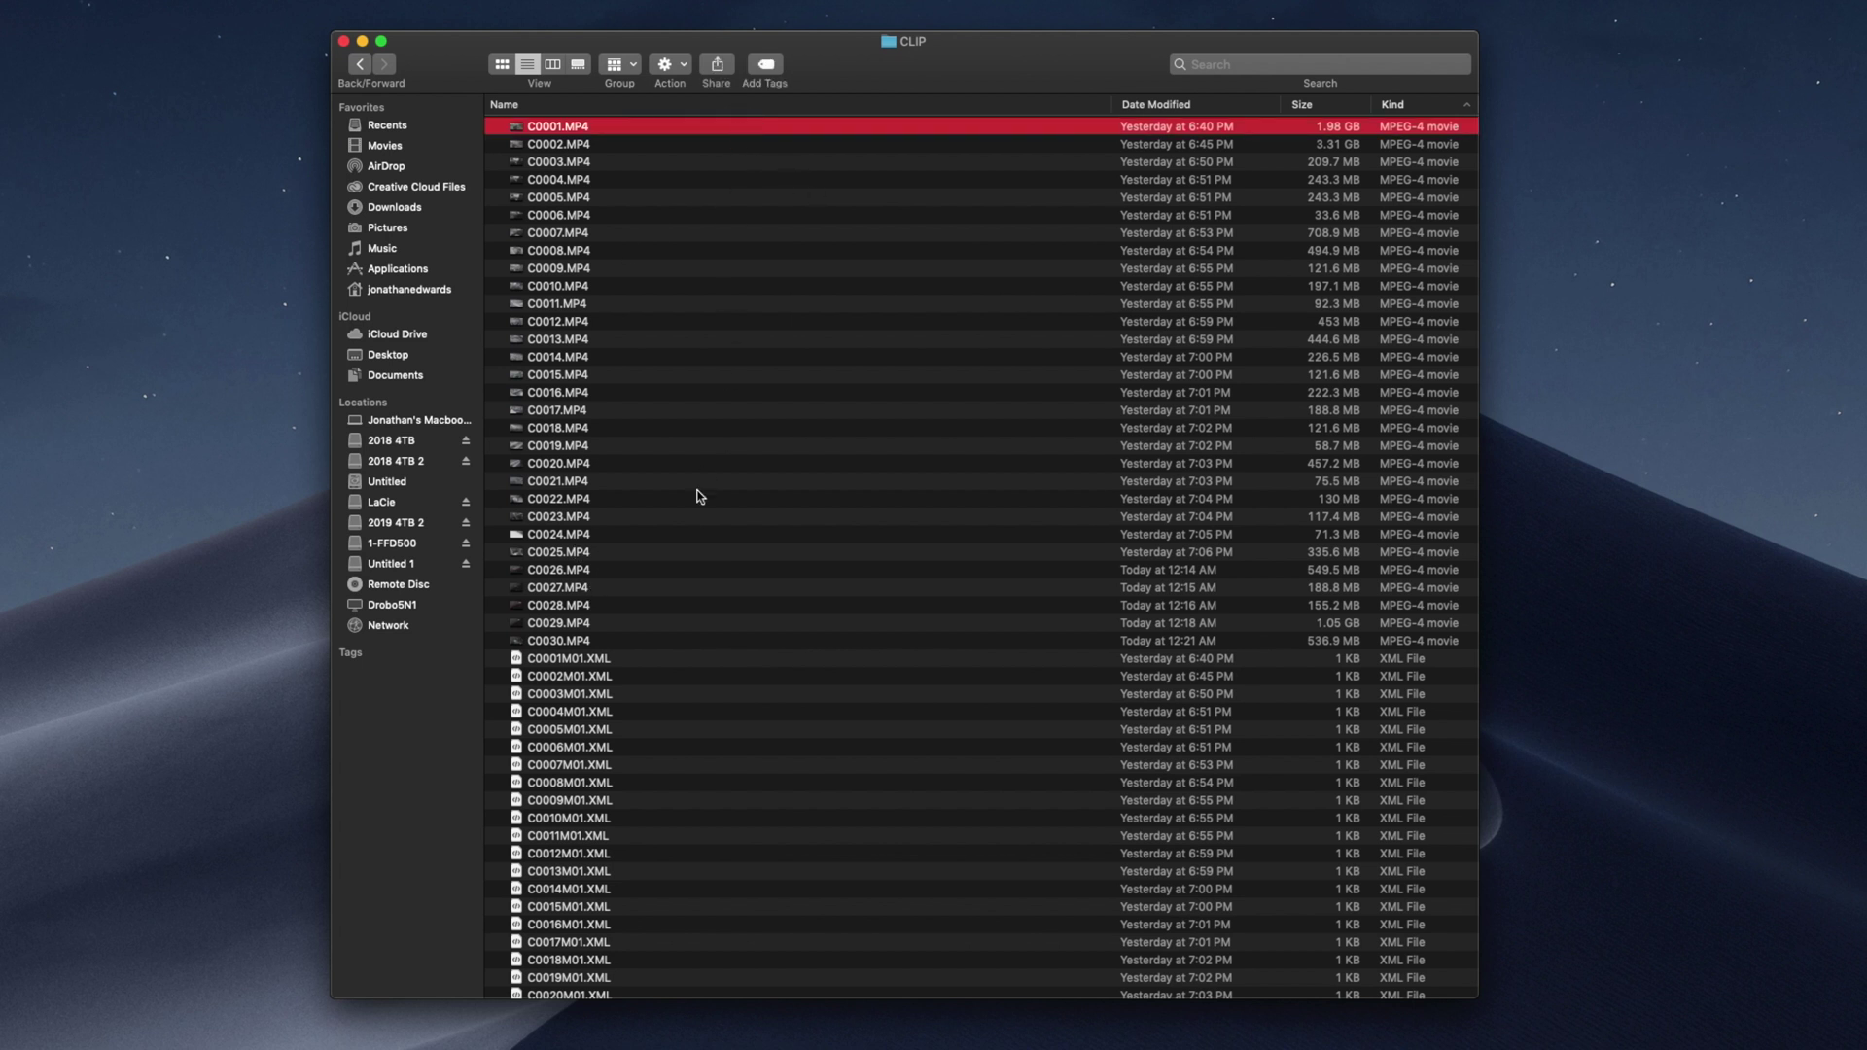
shift+click(634, 642)
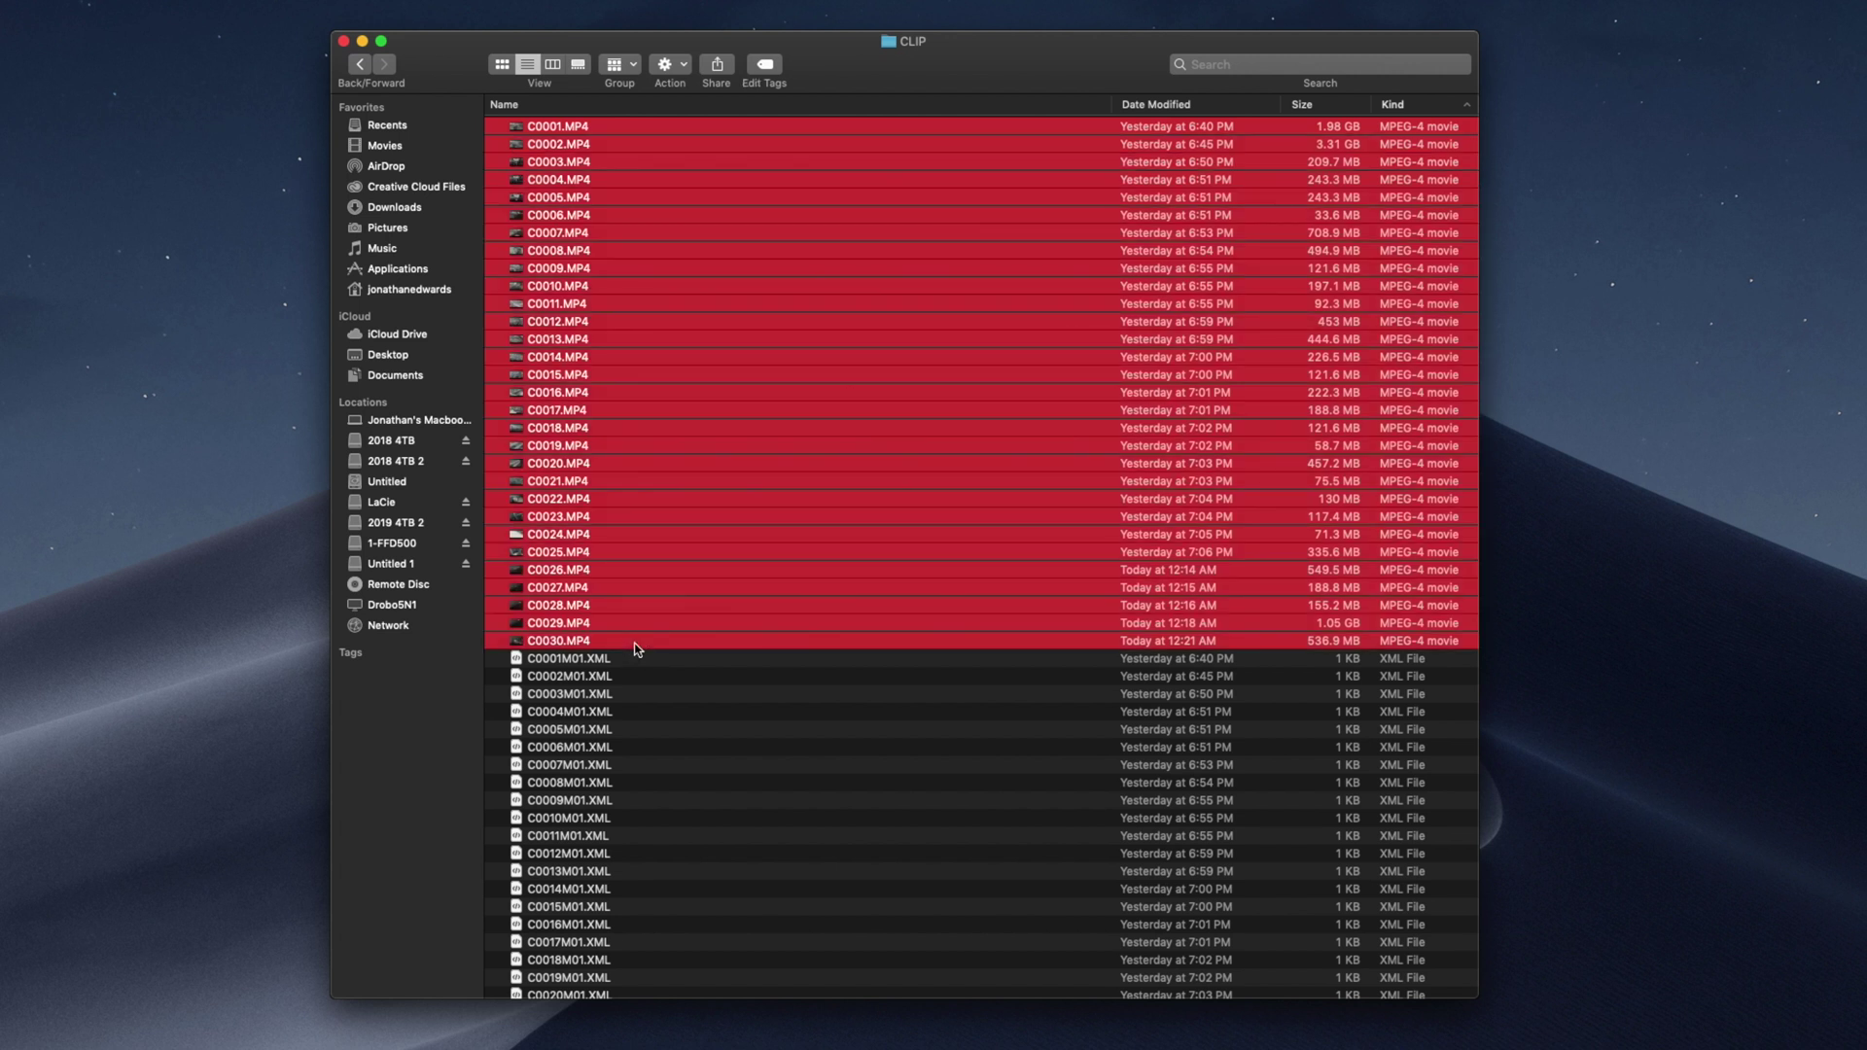
Start Rename 30 Items on the selected clips and look through the Replace Text and Add Text modes
right_click(761, 276)
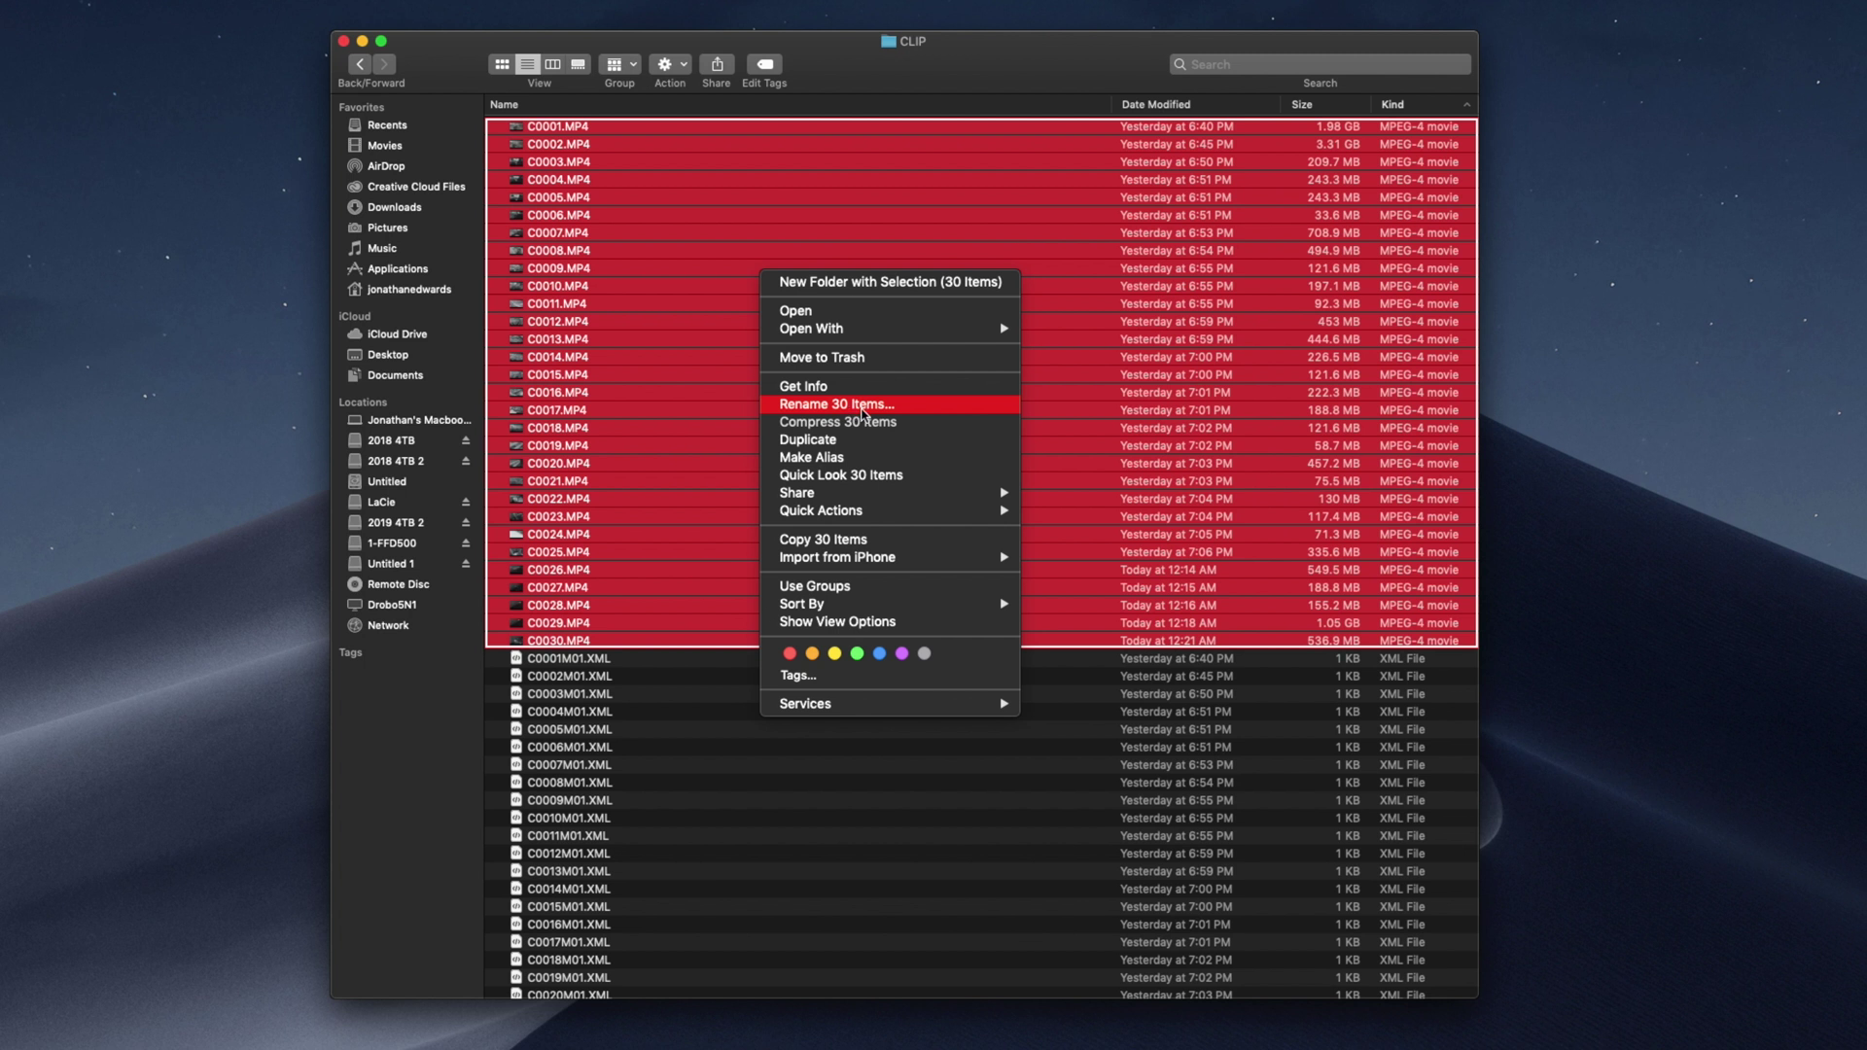
click(890, 409)
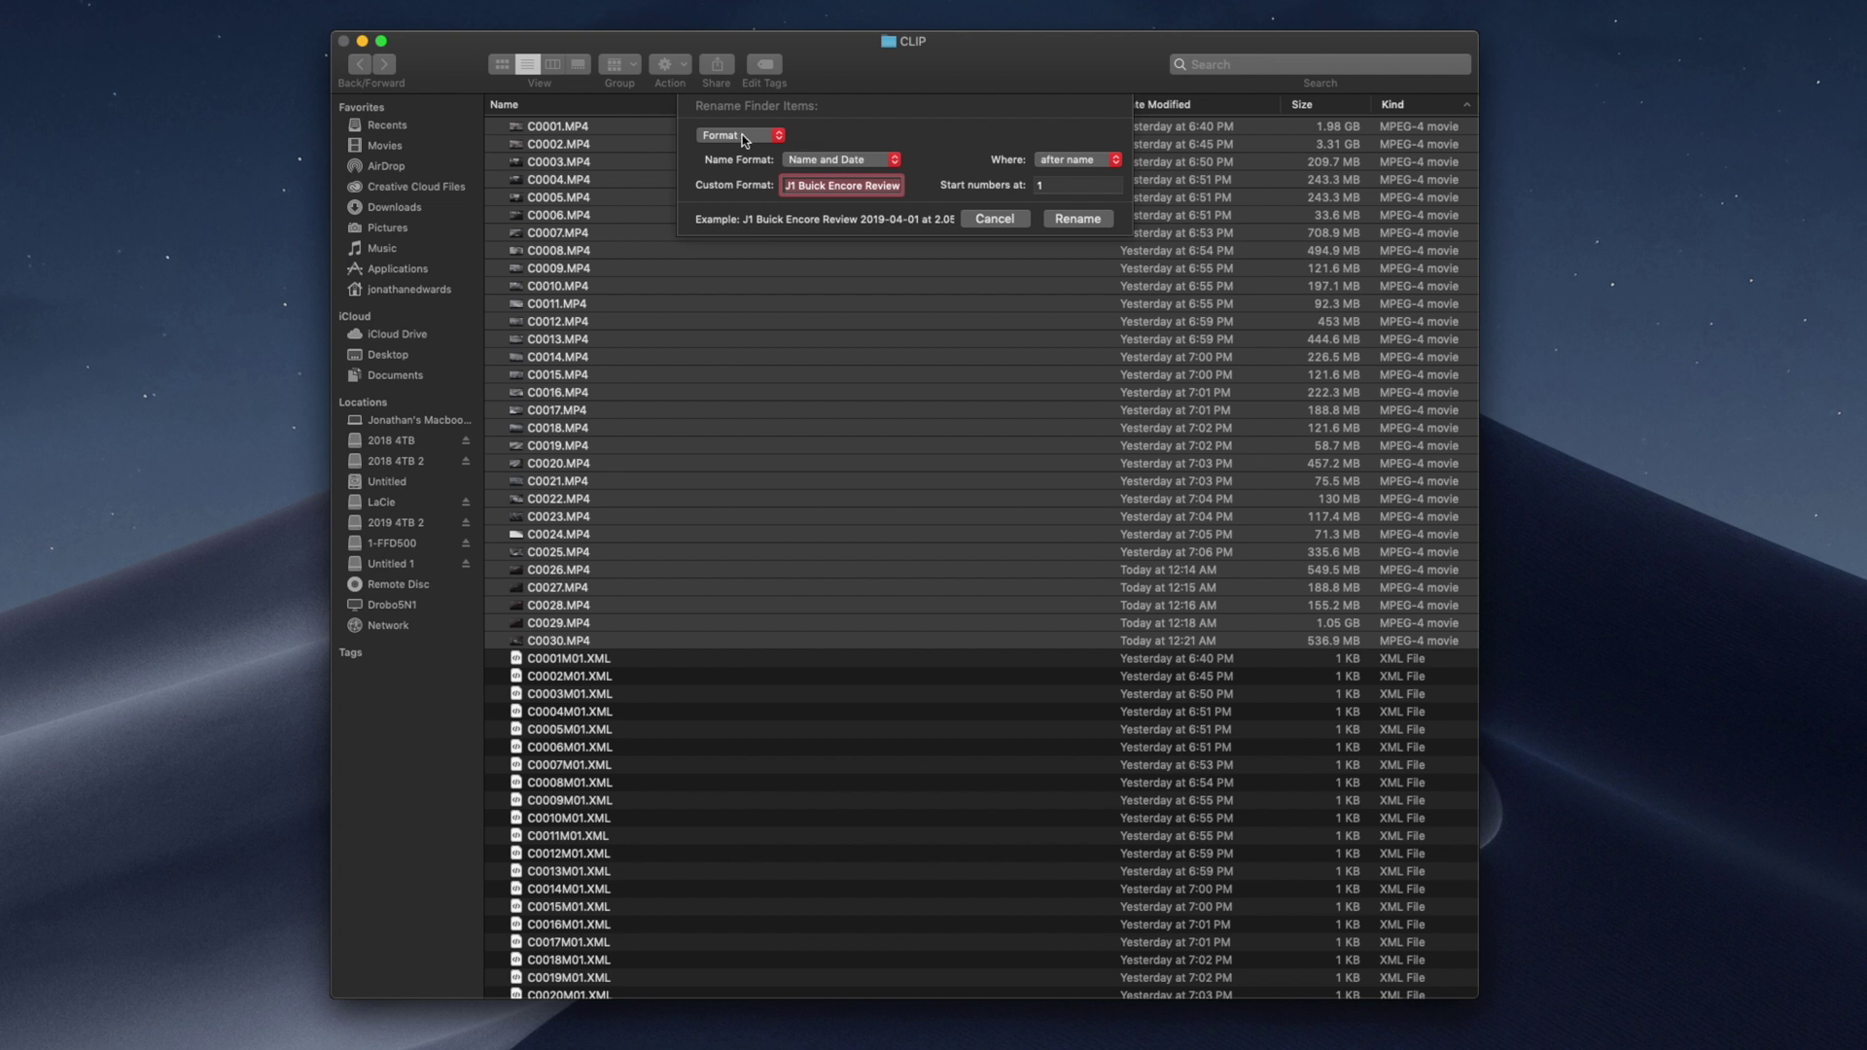
click(747, 136)
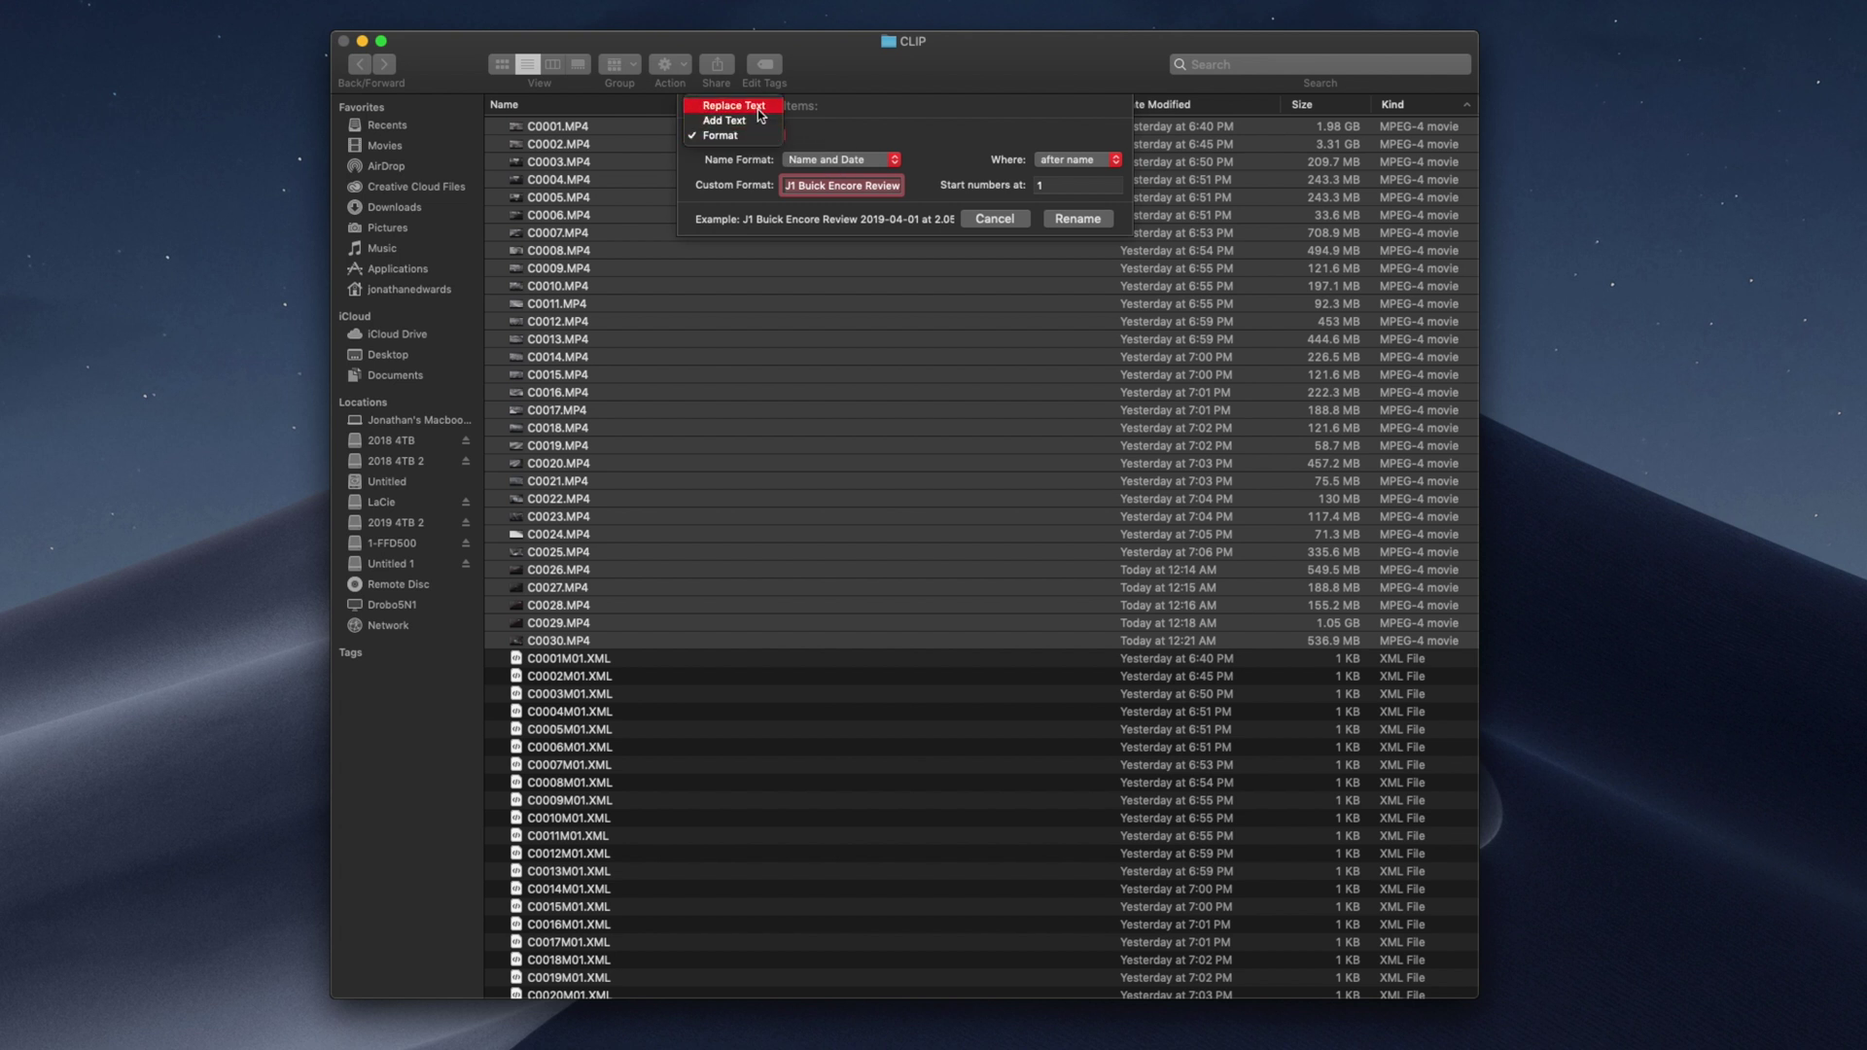
click(762, 108)
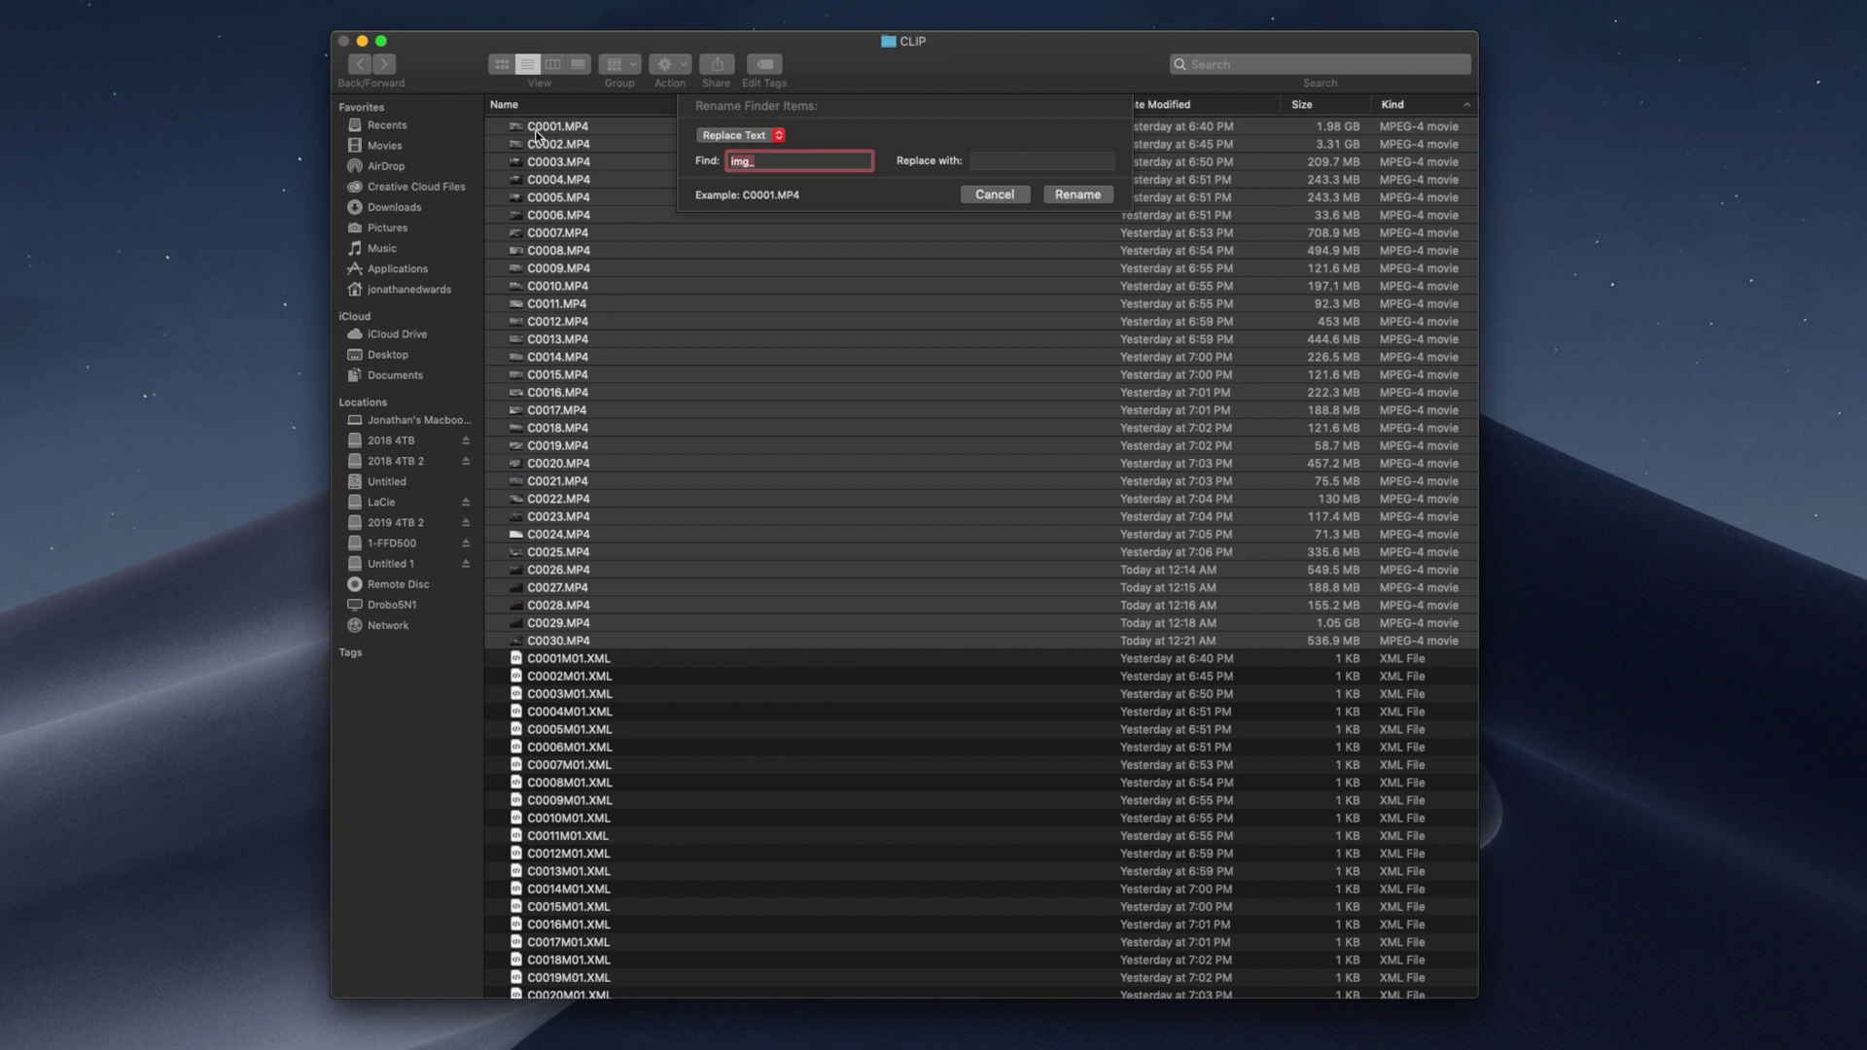
click(998, 161)
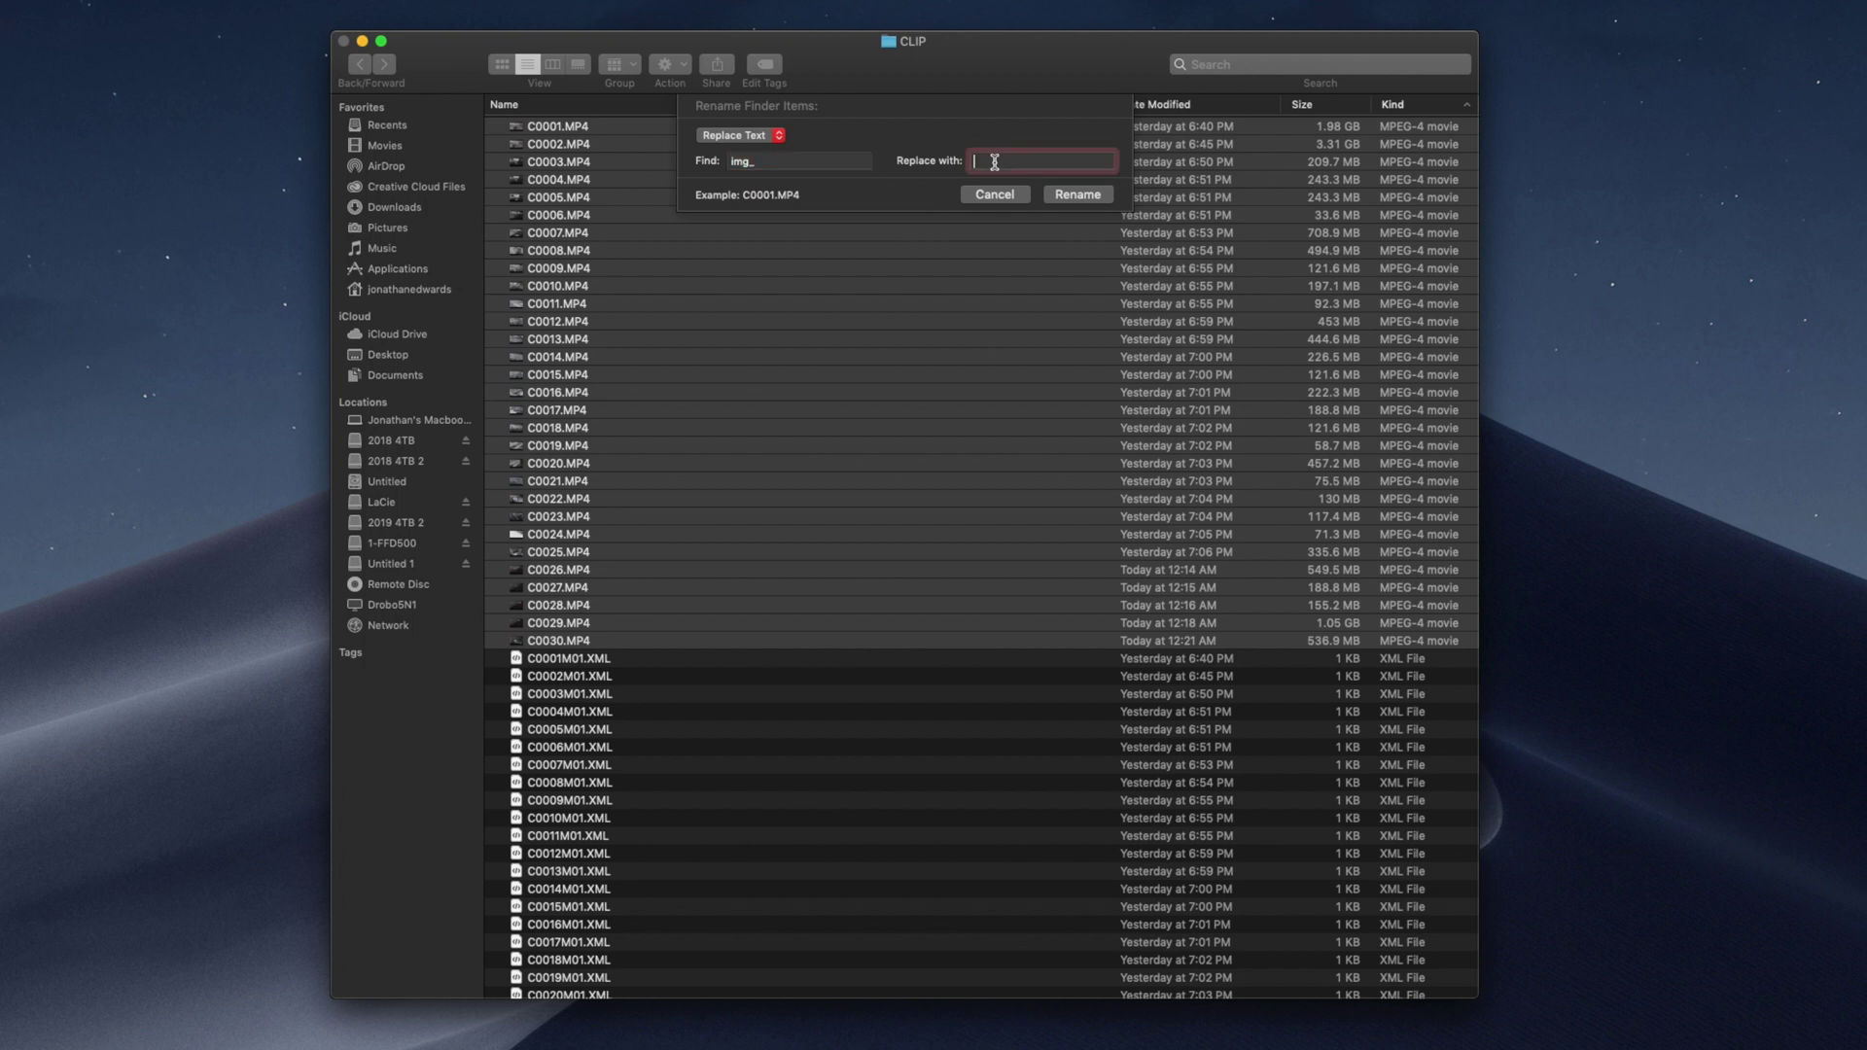
click(770, 136)
click(819, 142)
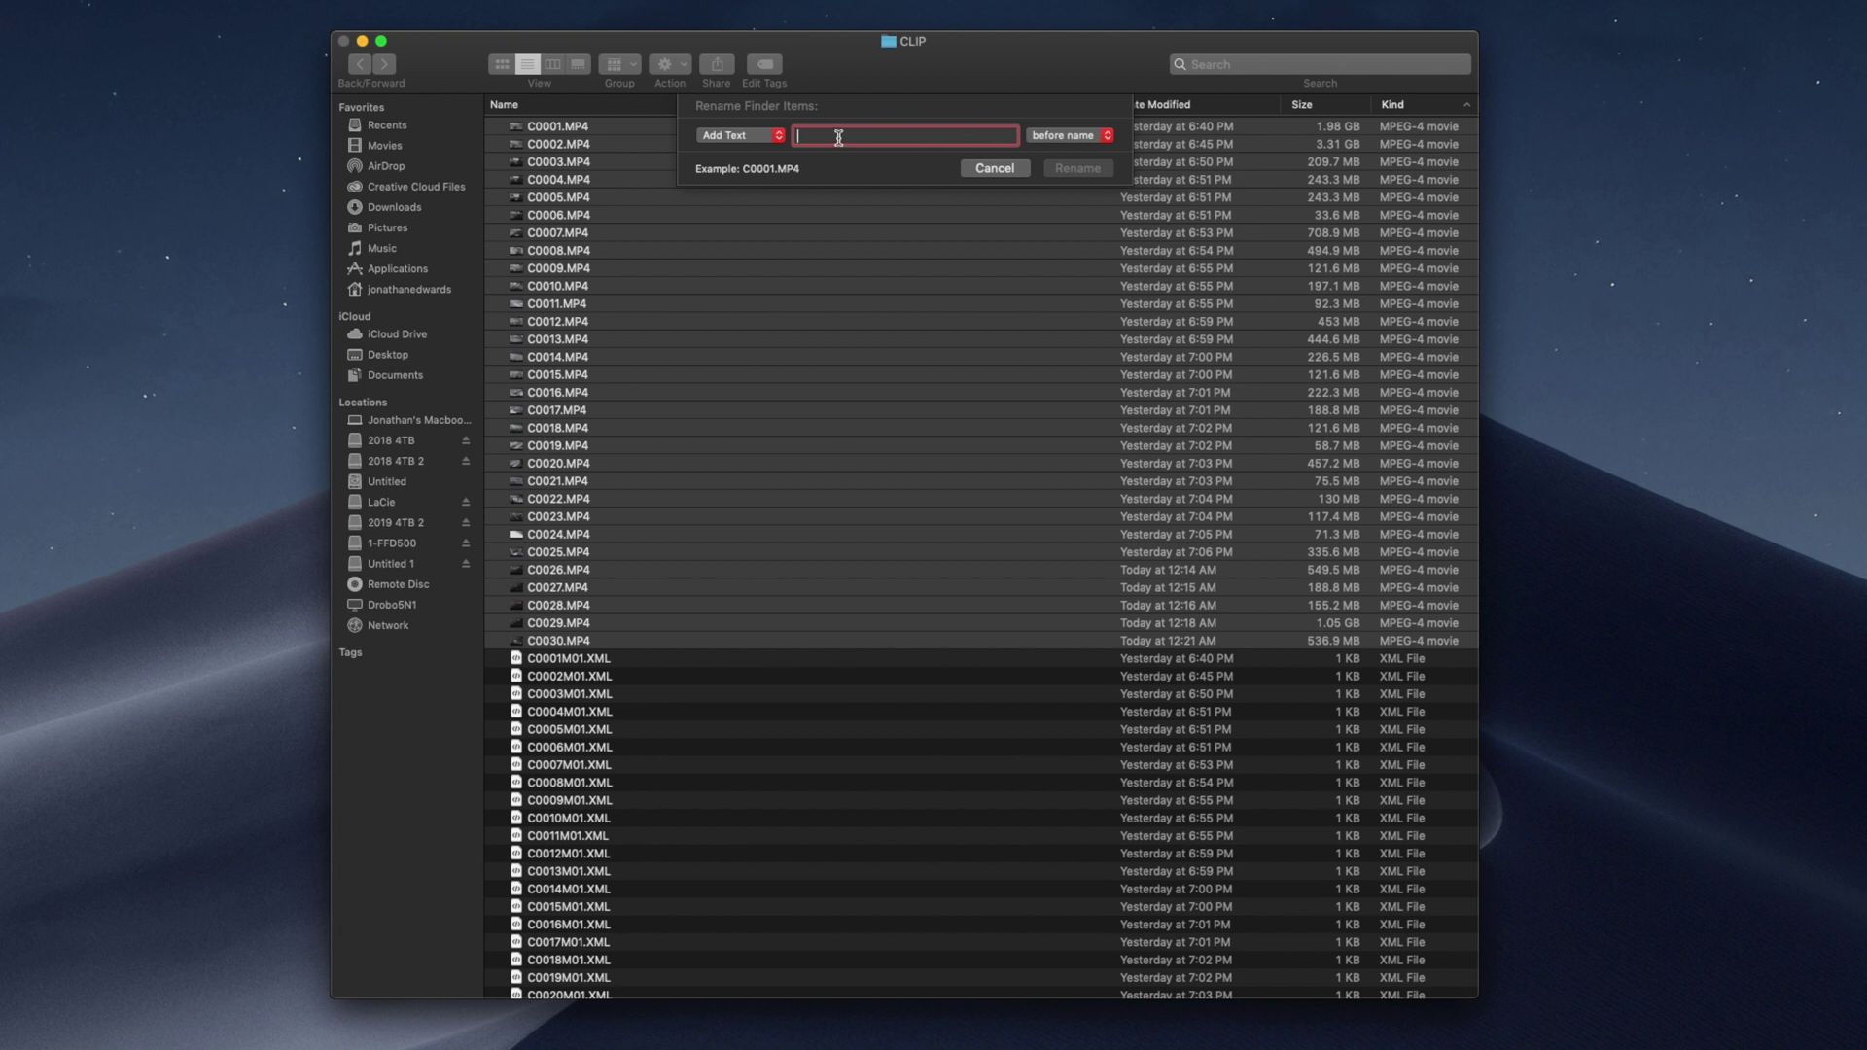
click(780, 137)
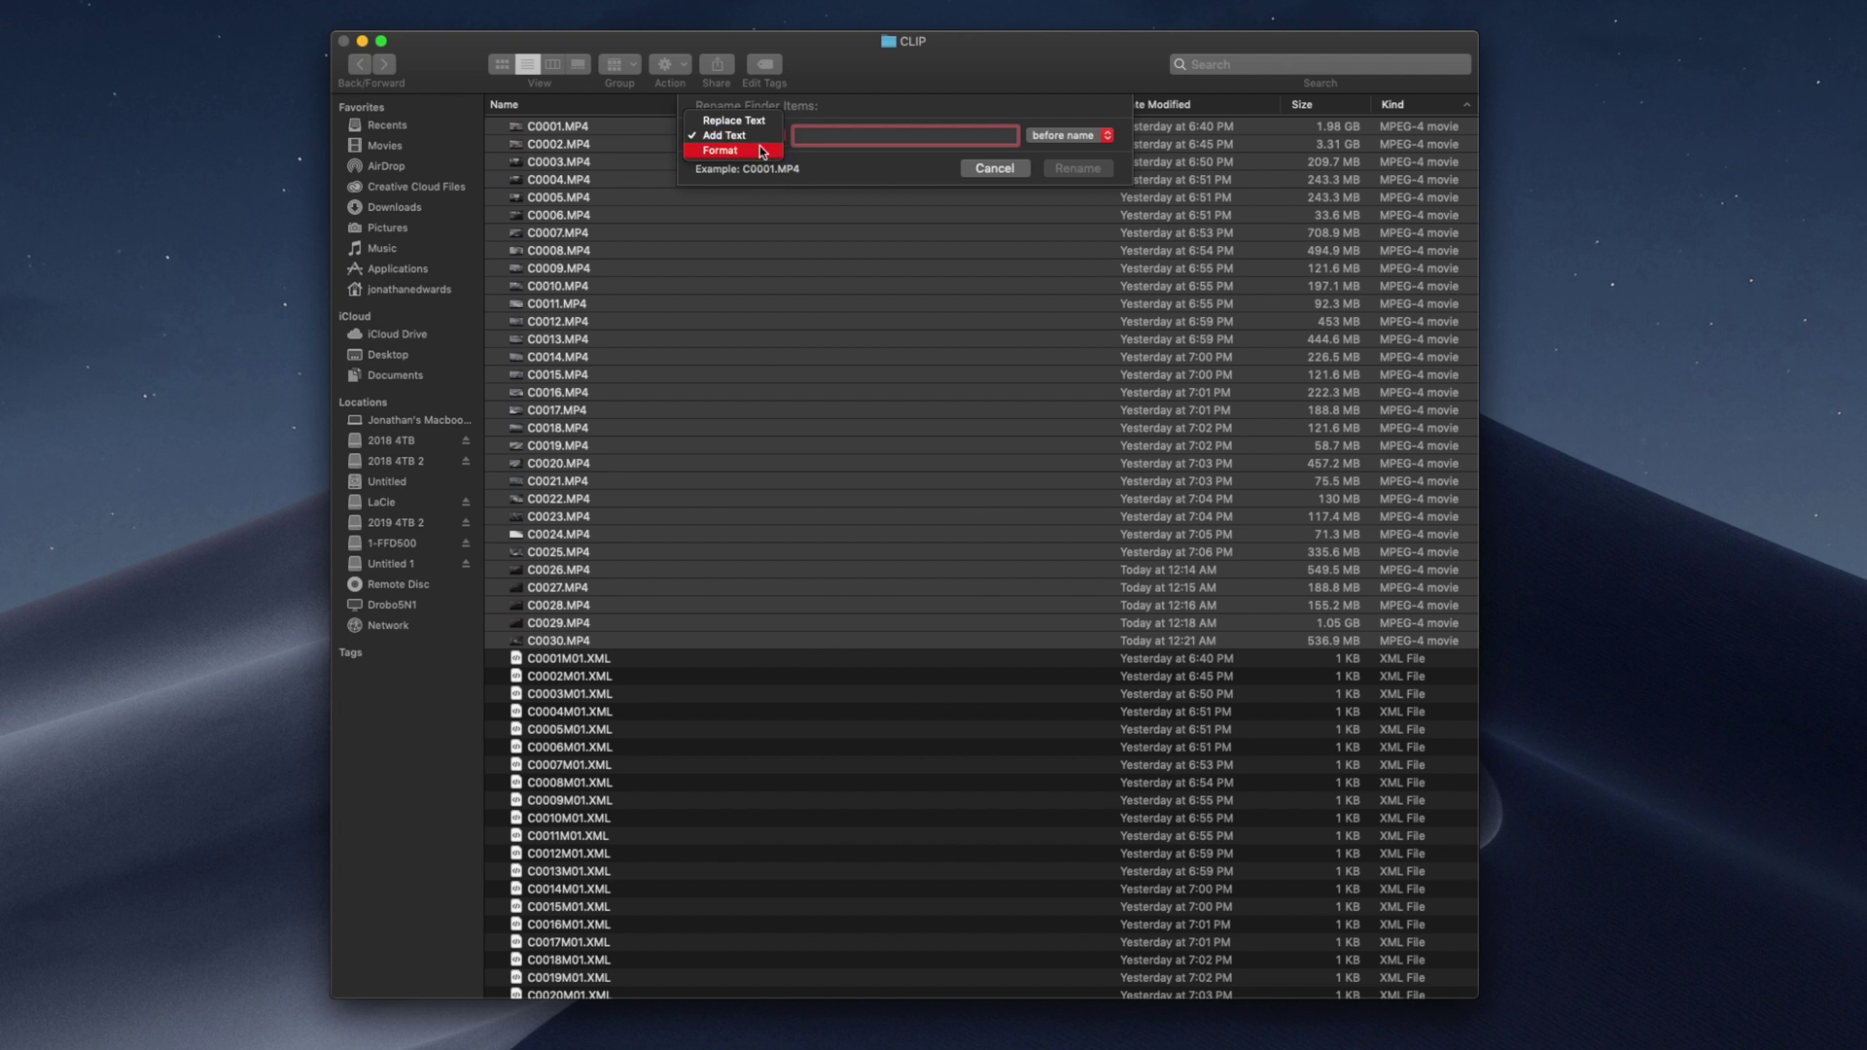
Use Format mode with Name and Counter: custom name J1 Buick Encore Review, counter after name from 1
click(762, 151)
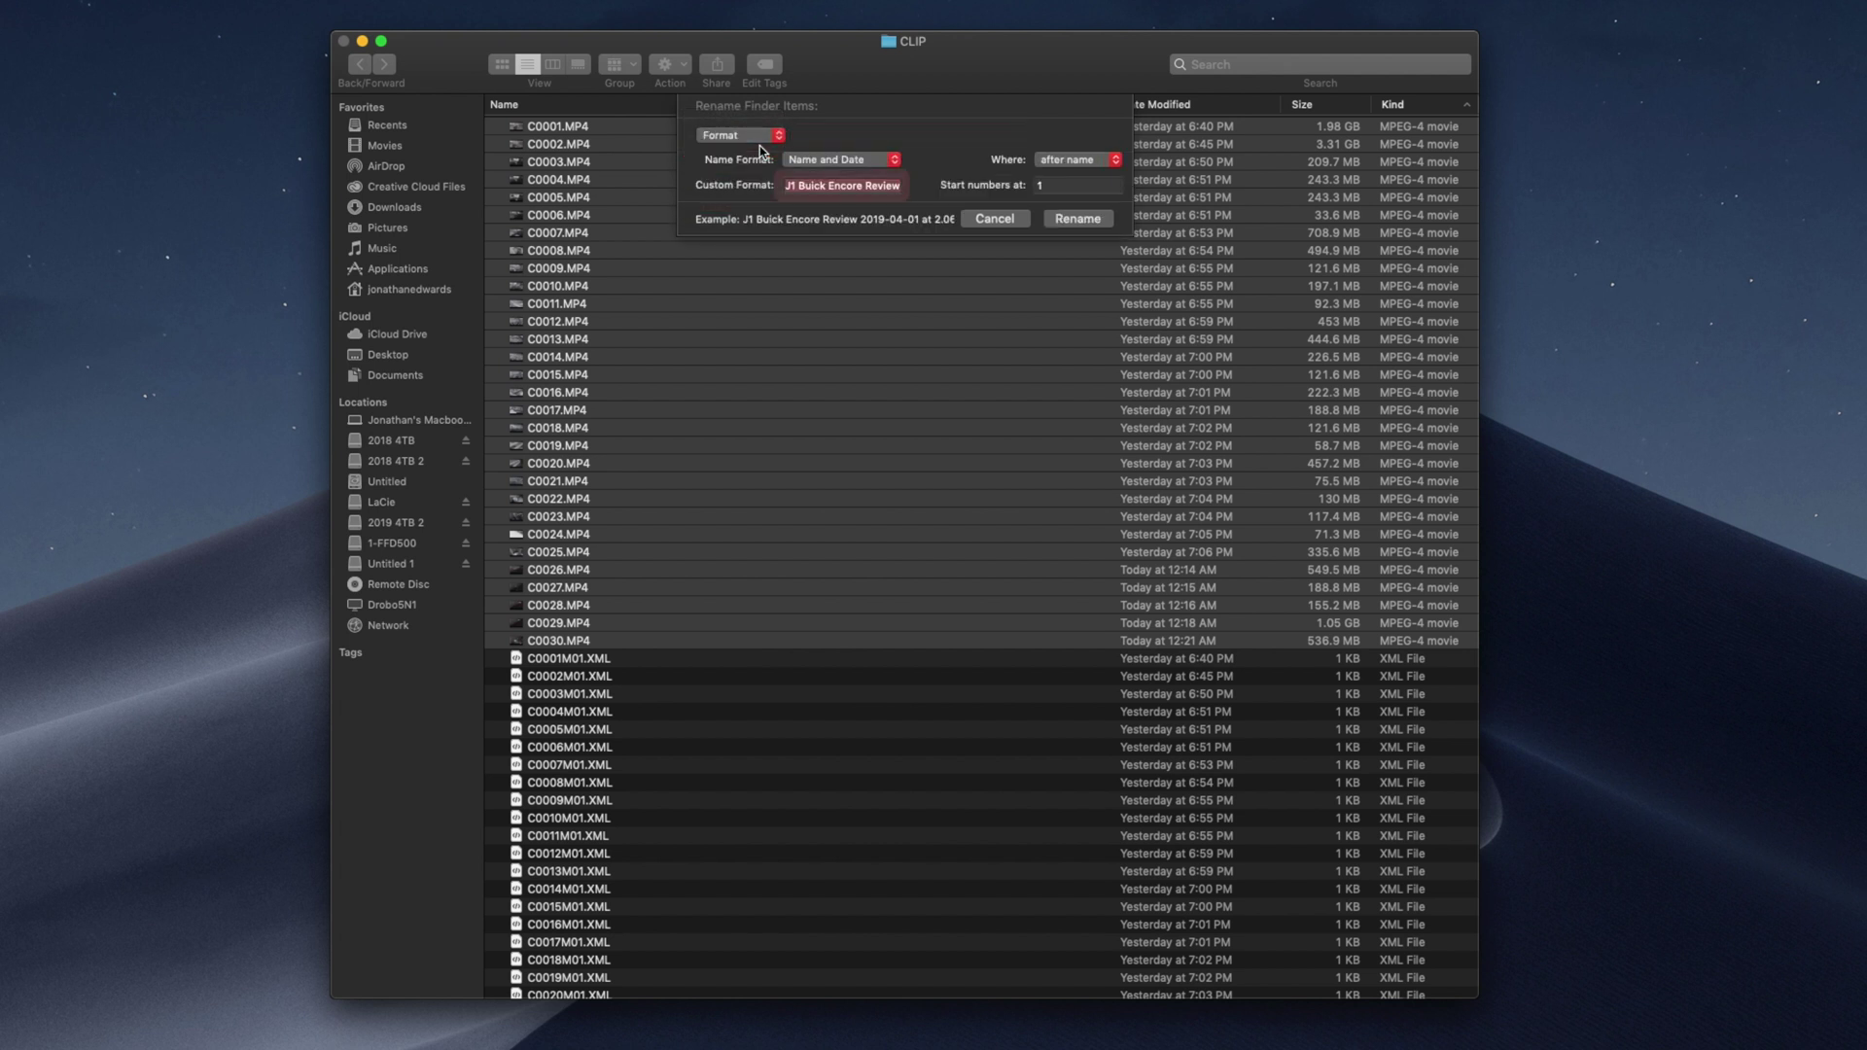
click(824, 161)
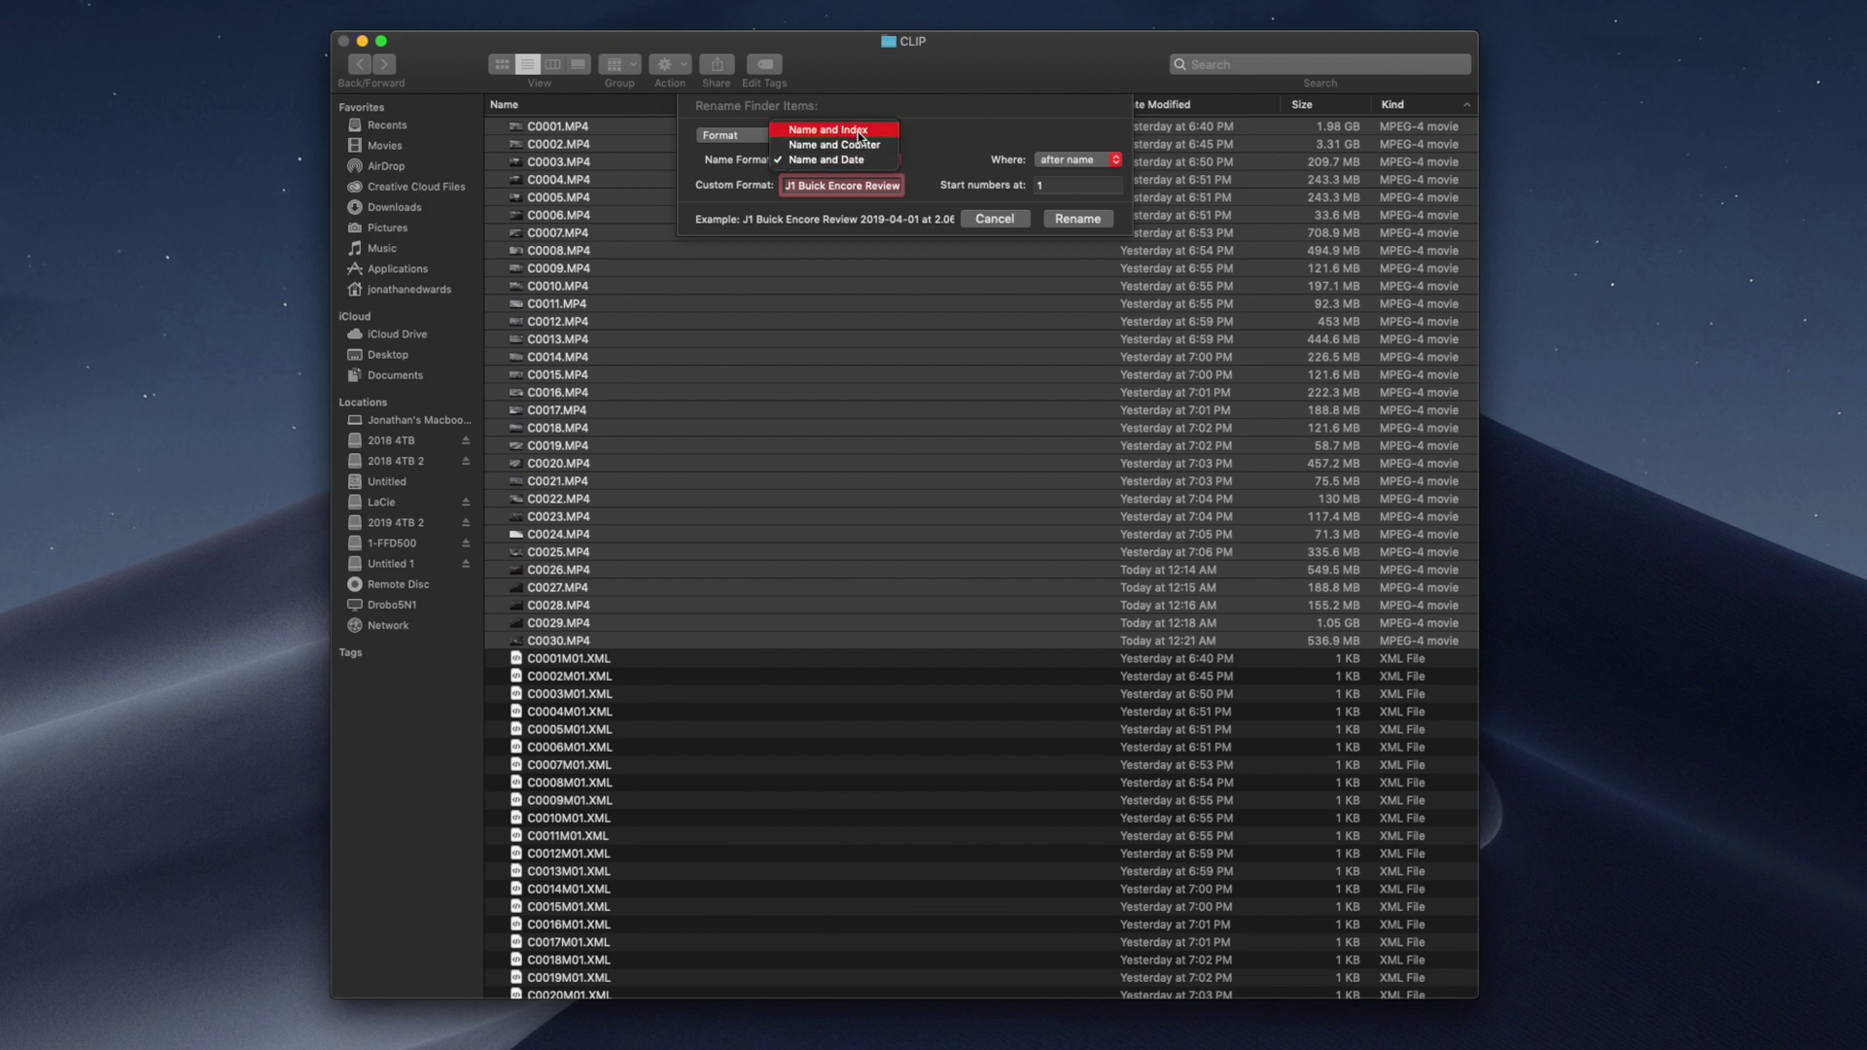
click(876, 146)
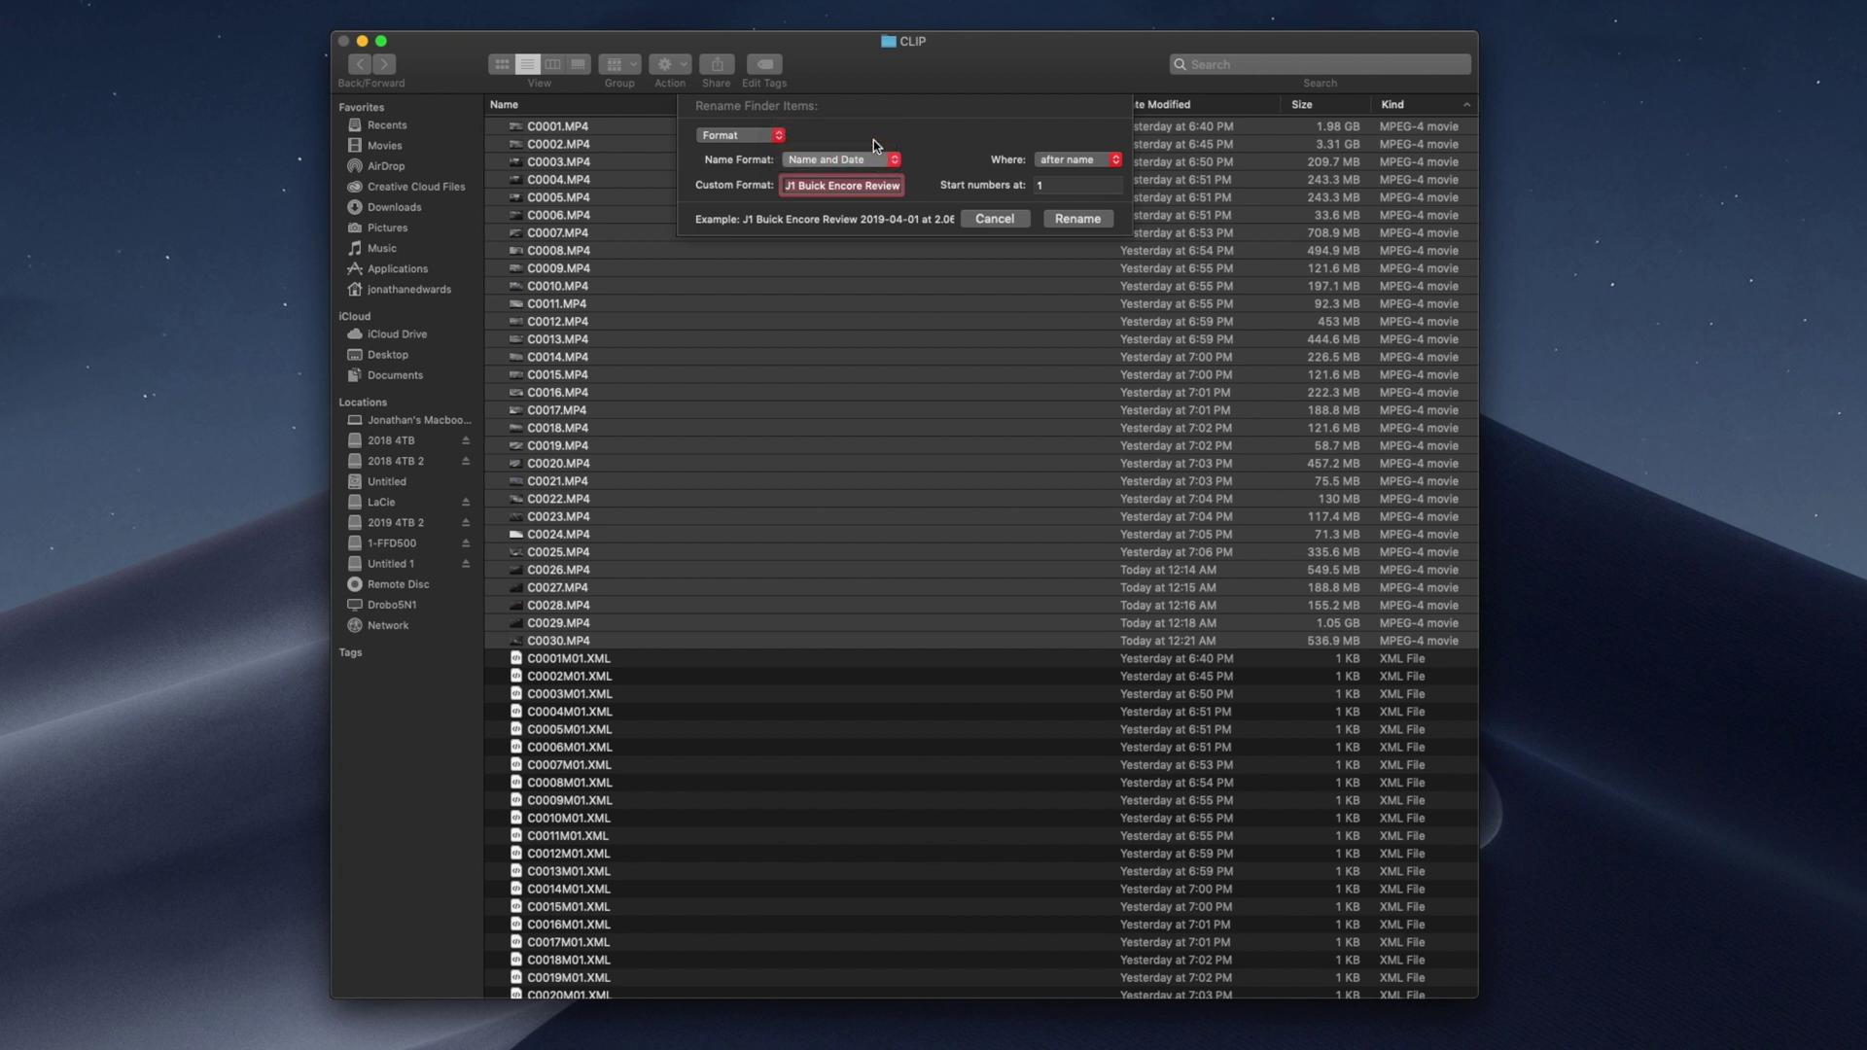
click(882, 165)
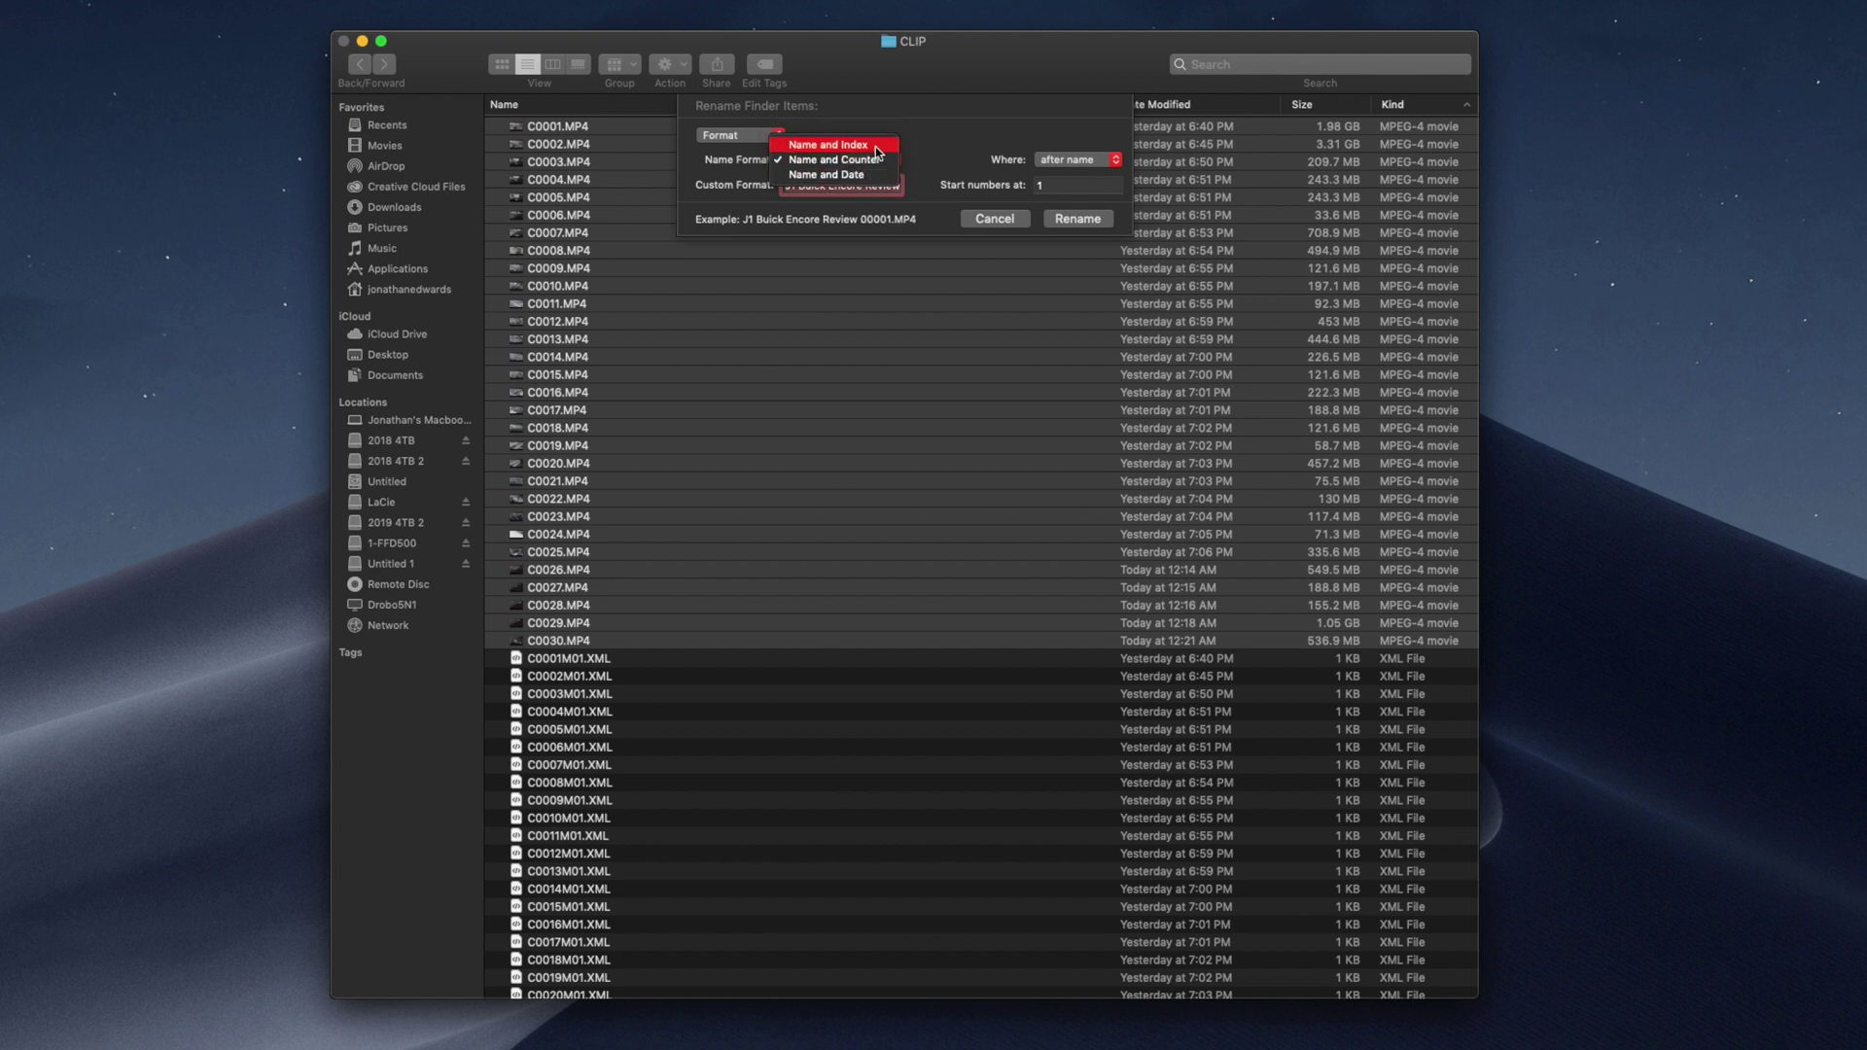
click(880, 145)
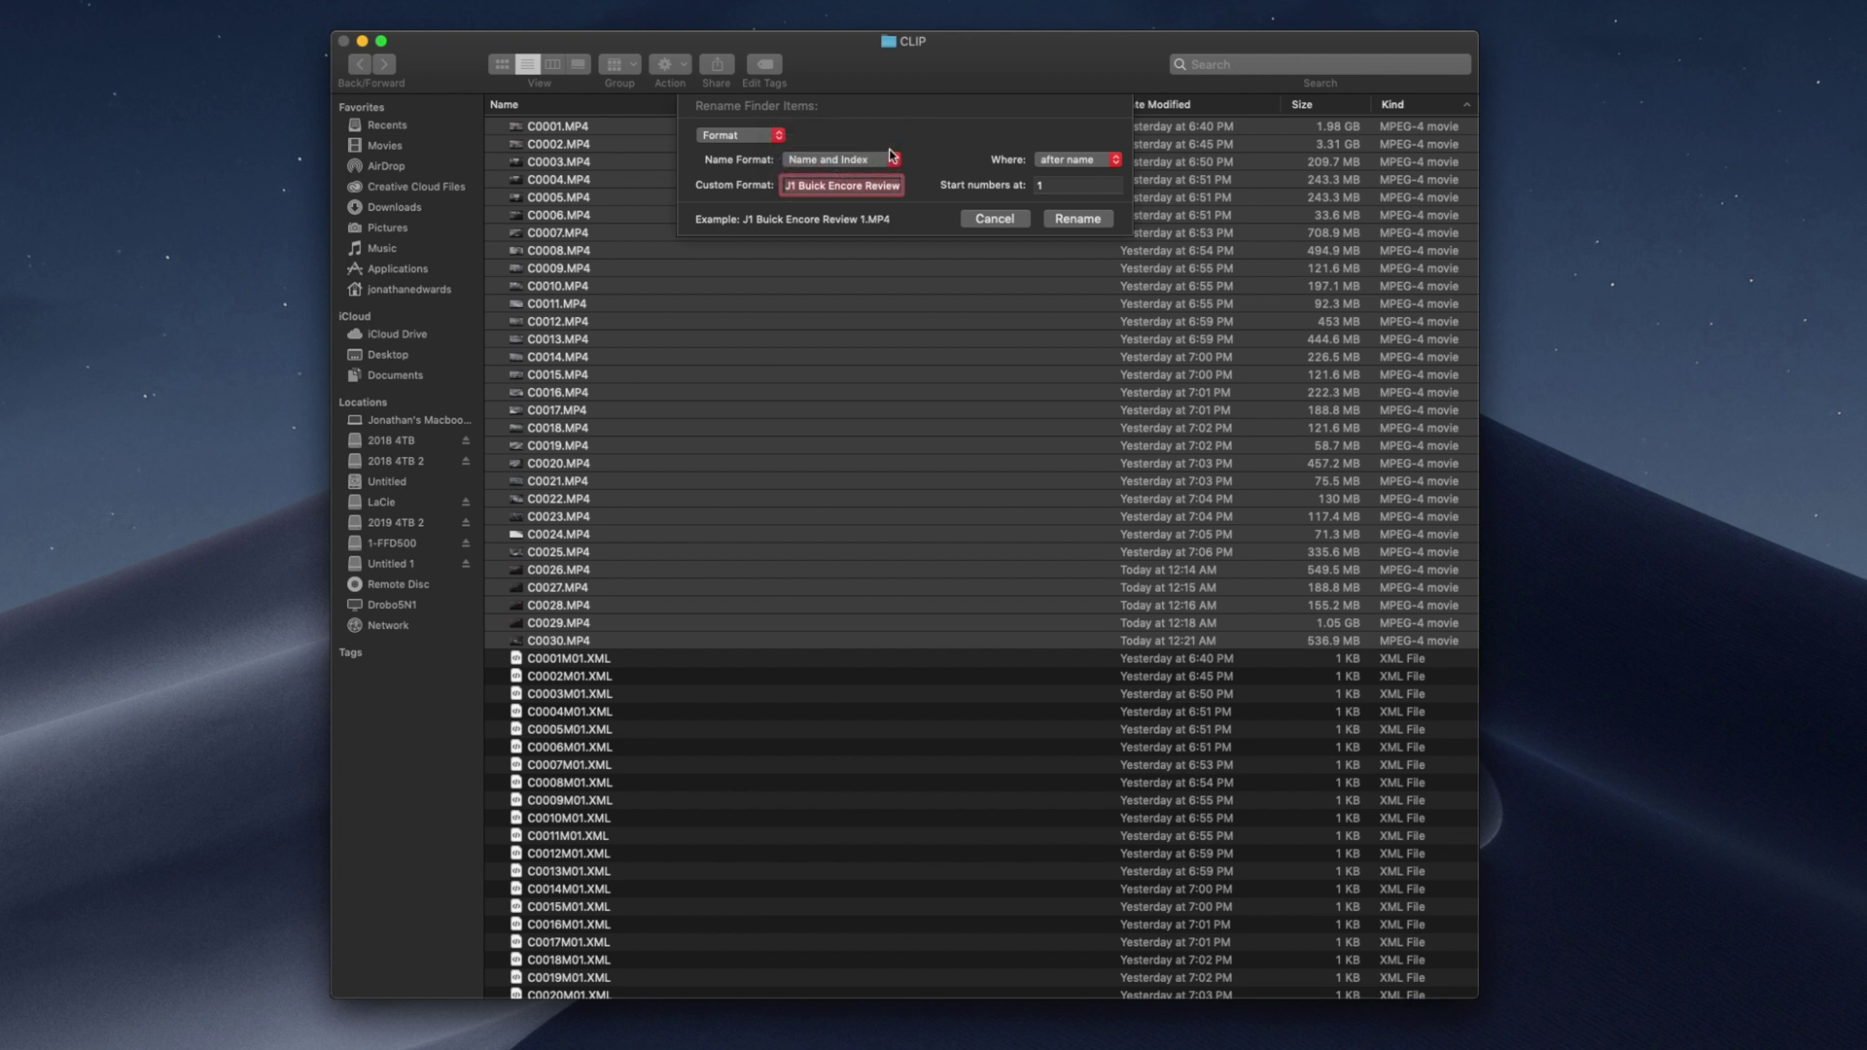
click(892, 156)
click(879, 170)
click(889, 163)
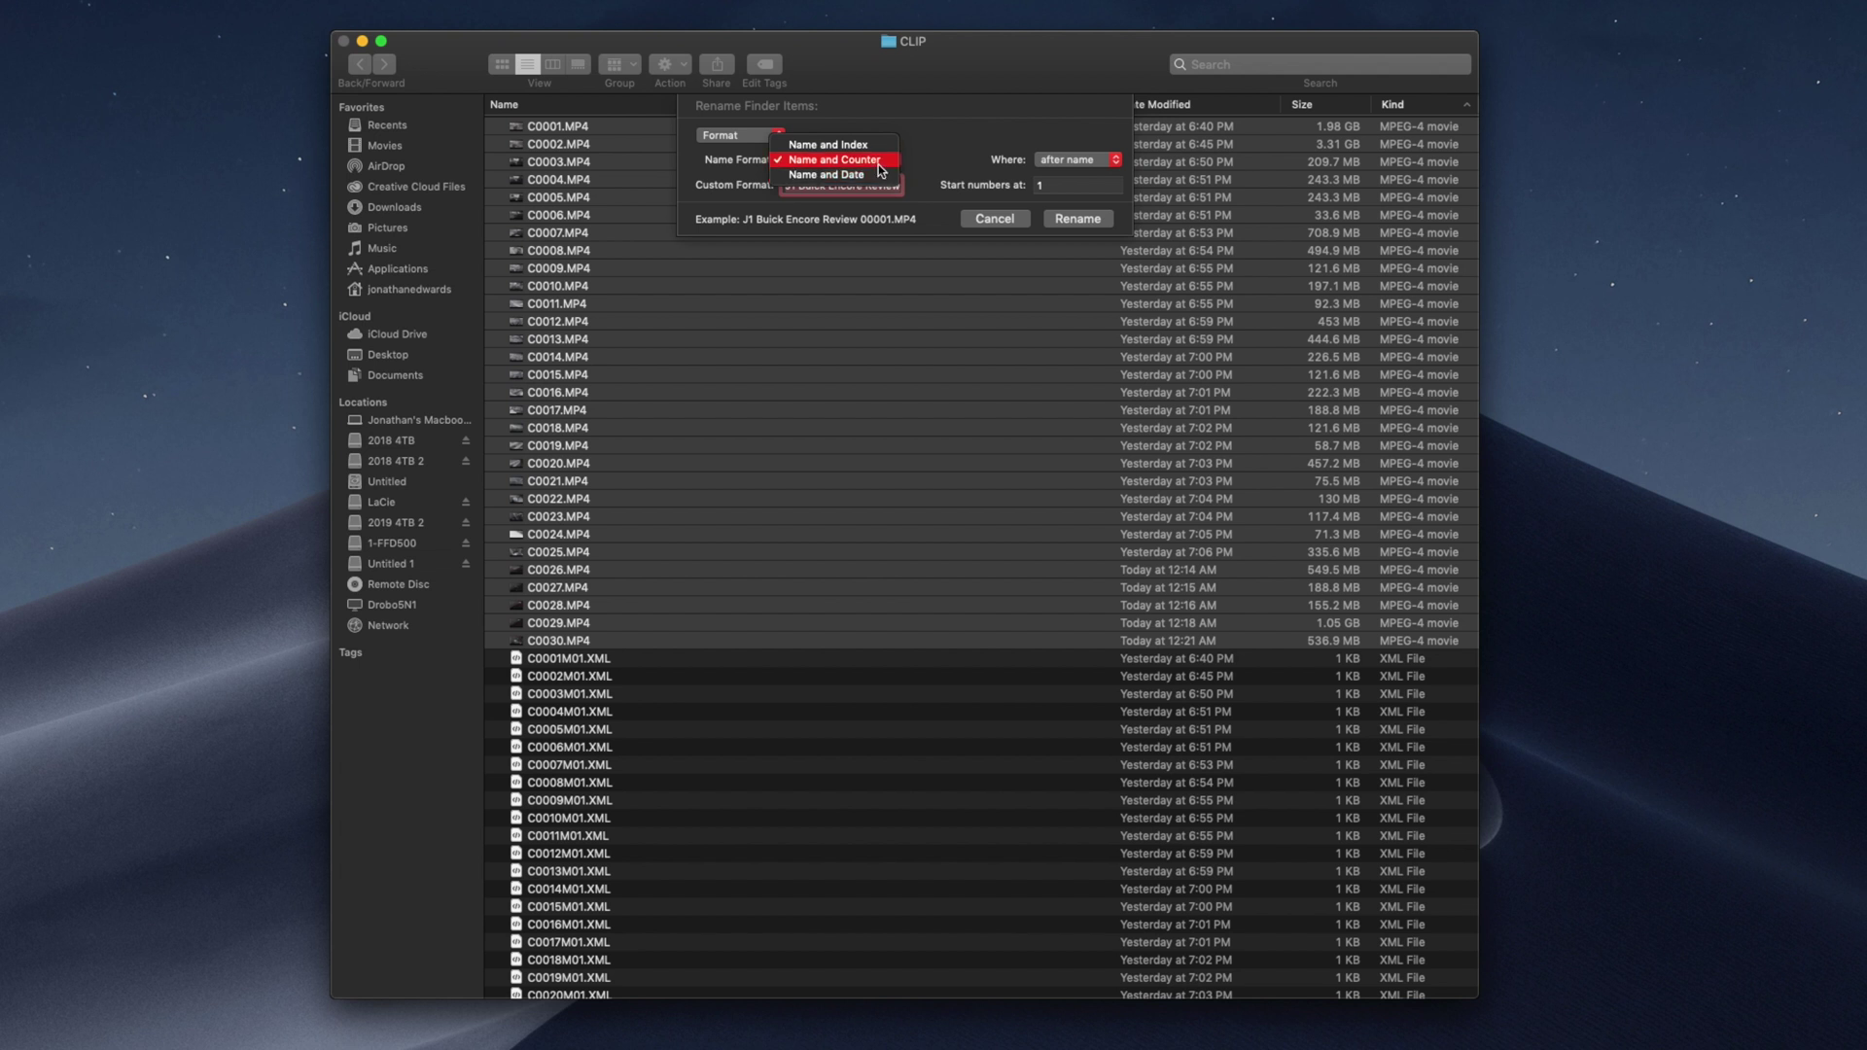
click(872, 176)
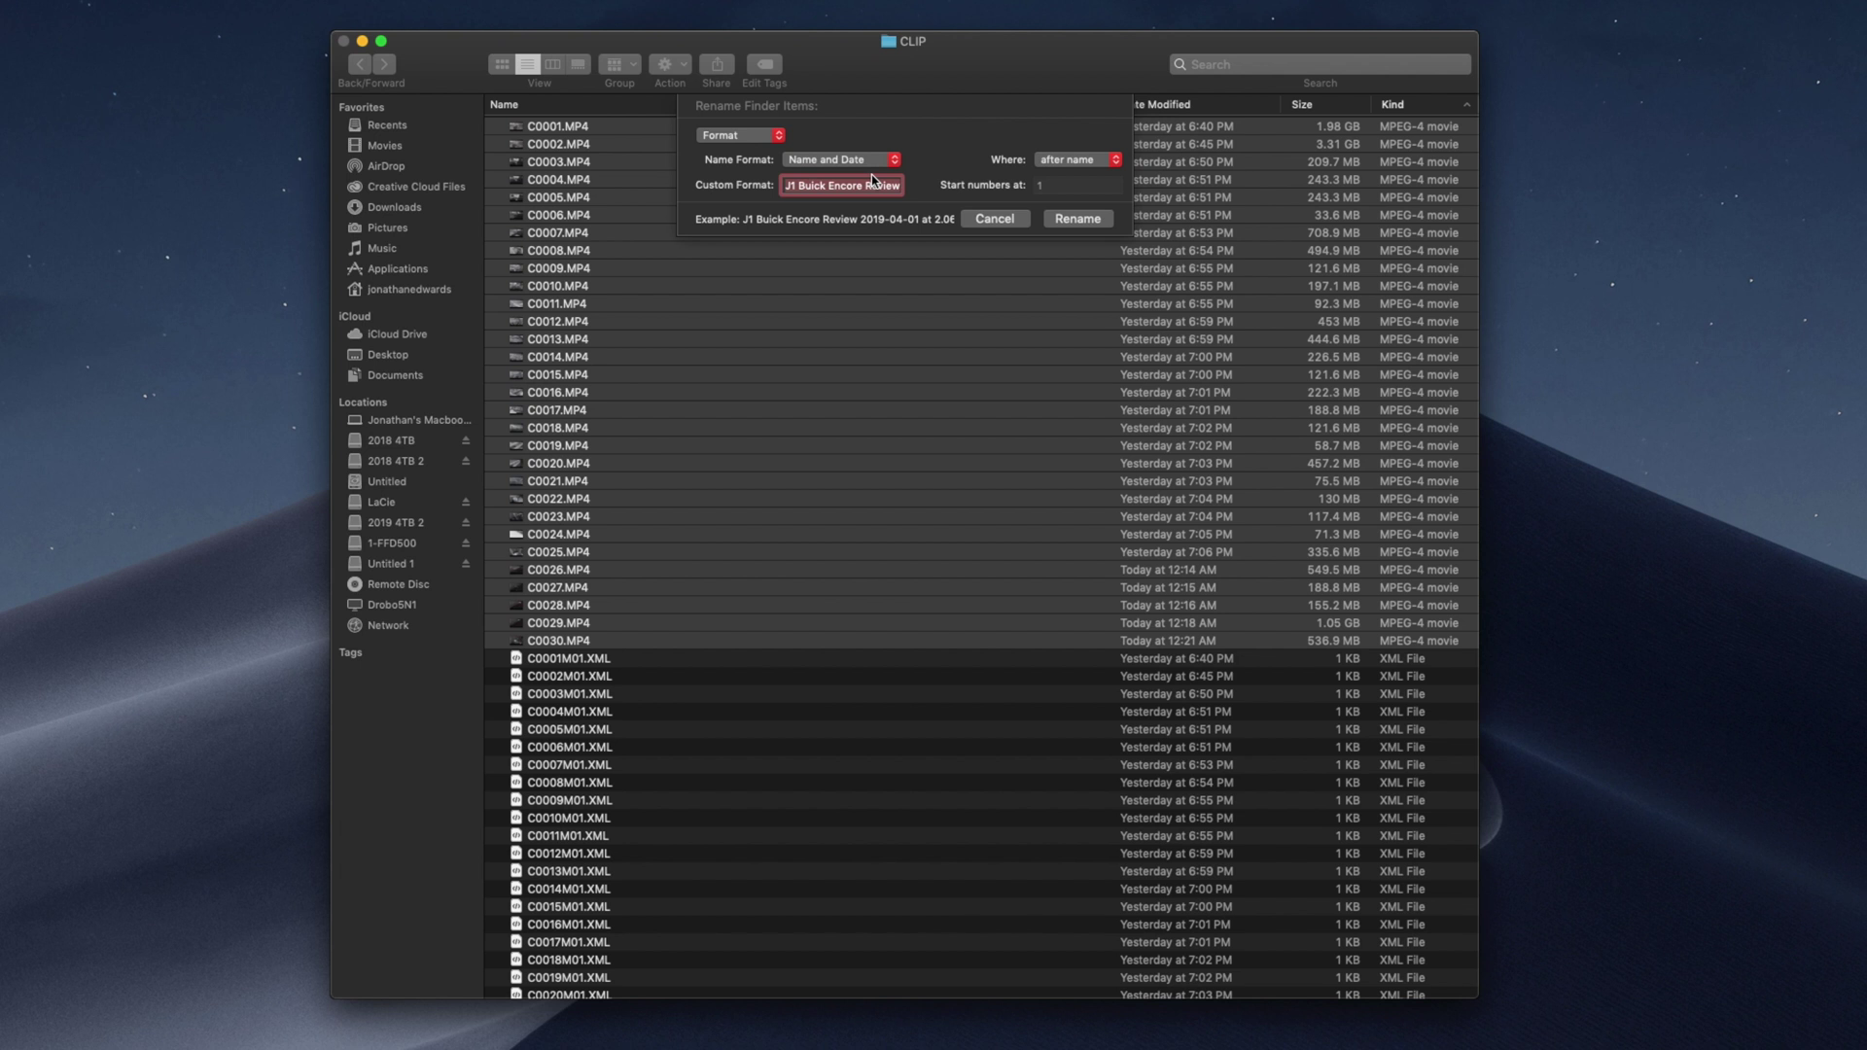
click(876, 164)
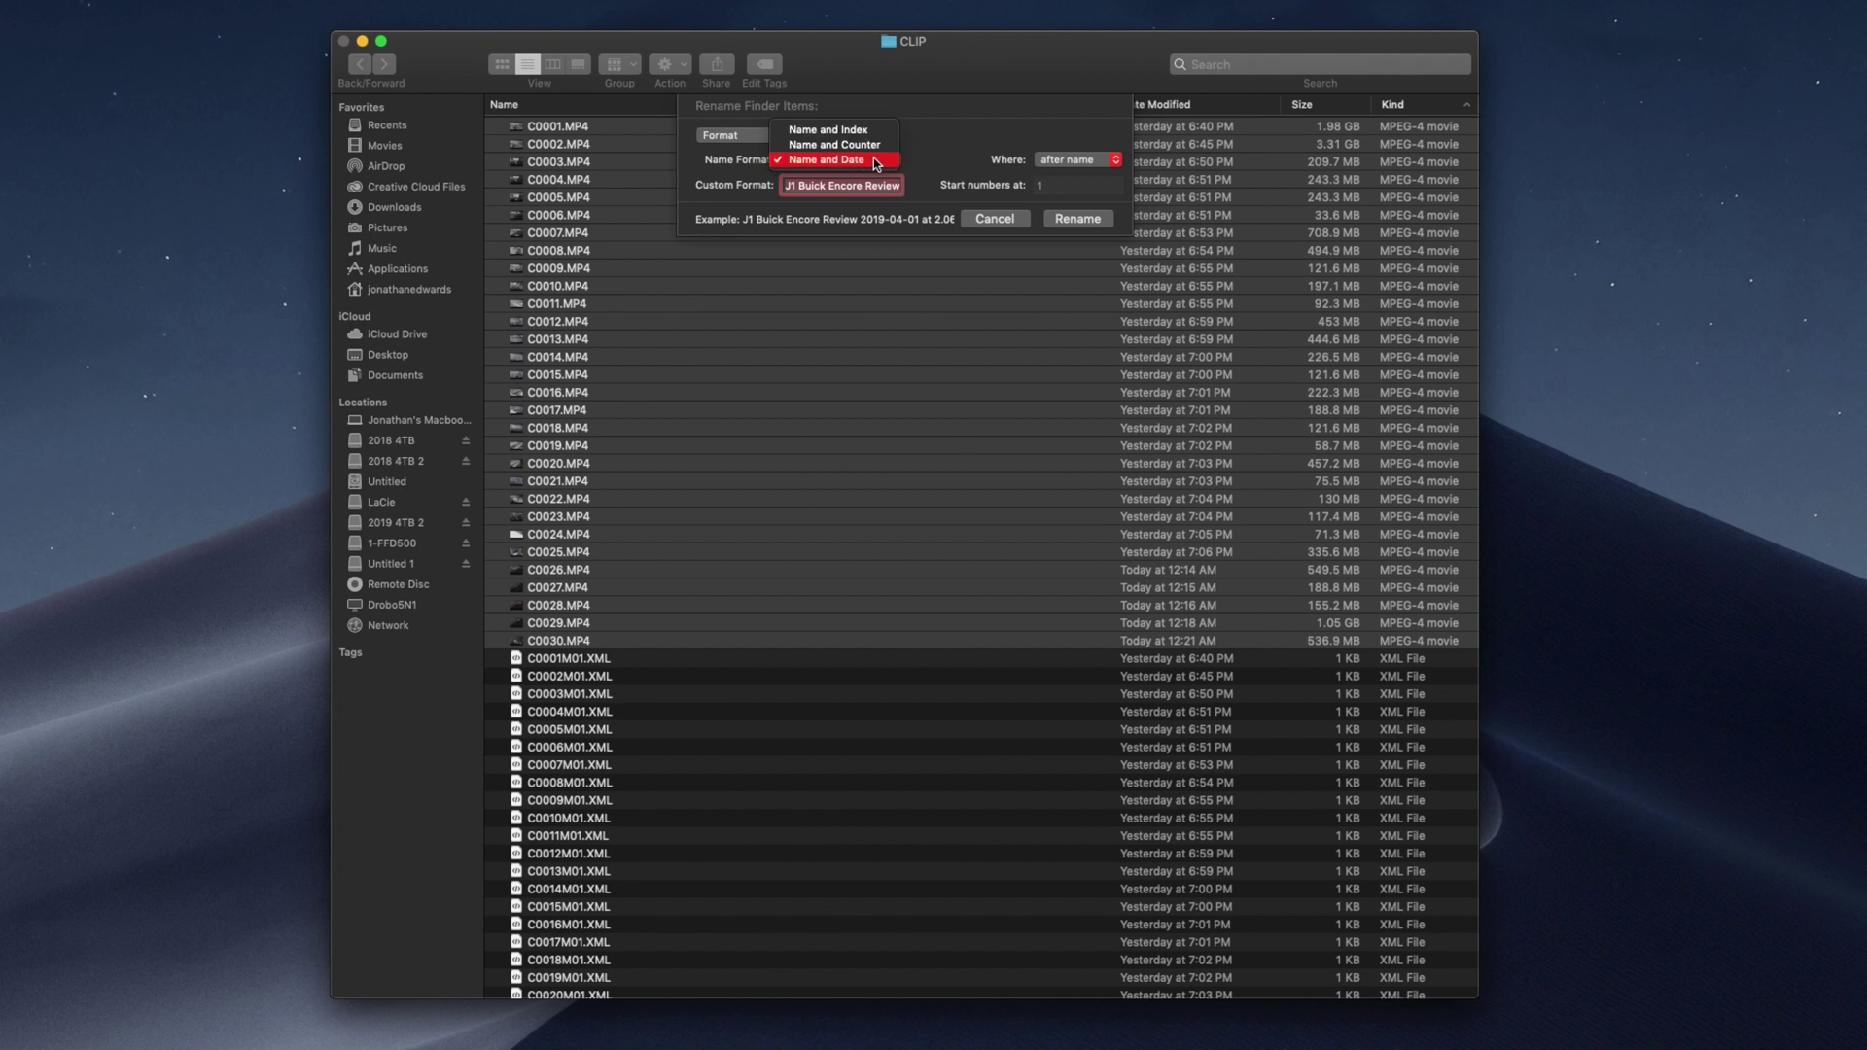
click(873, 145)
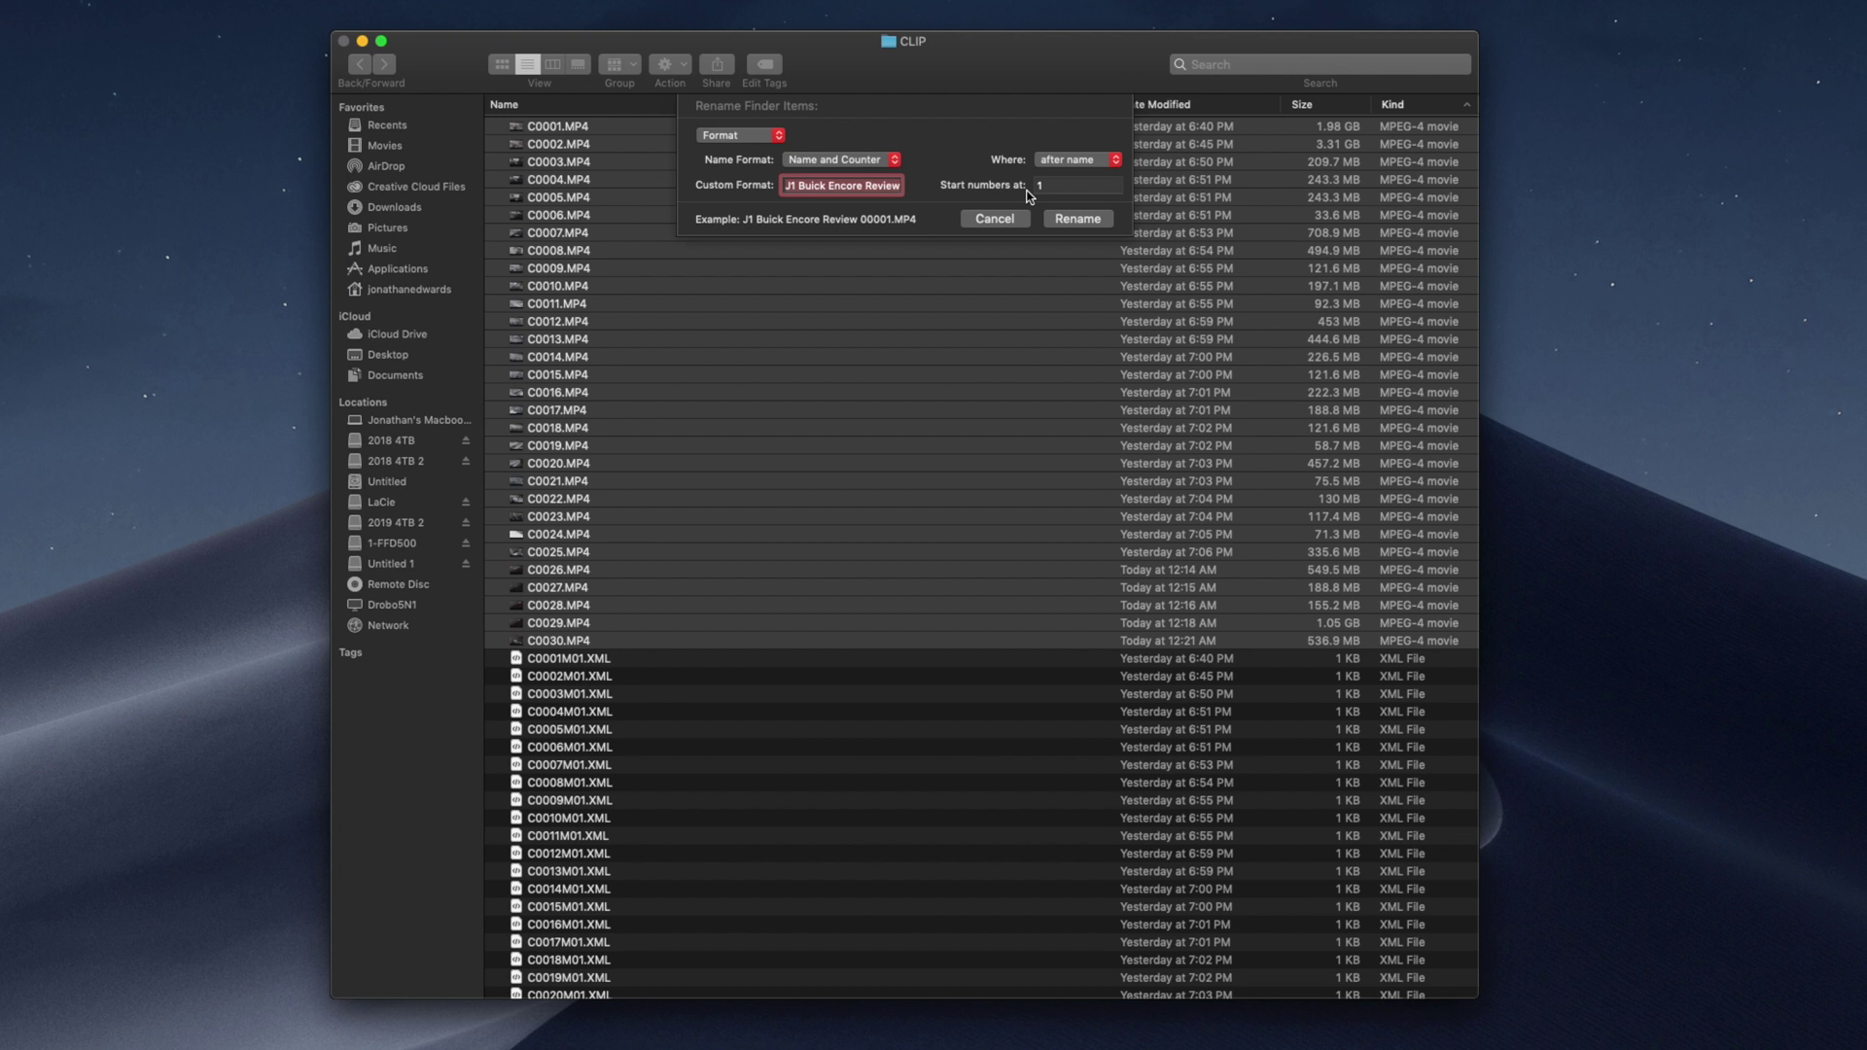
Retype the custom format as J1_Buick_Encore_Review_ and rename all 30 clips with it
text(J)
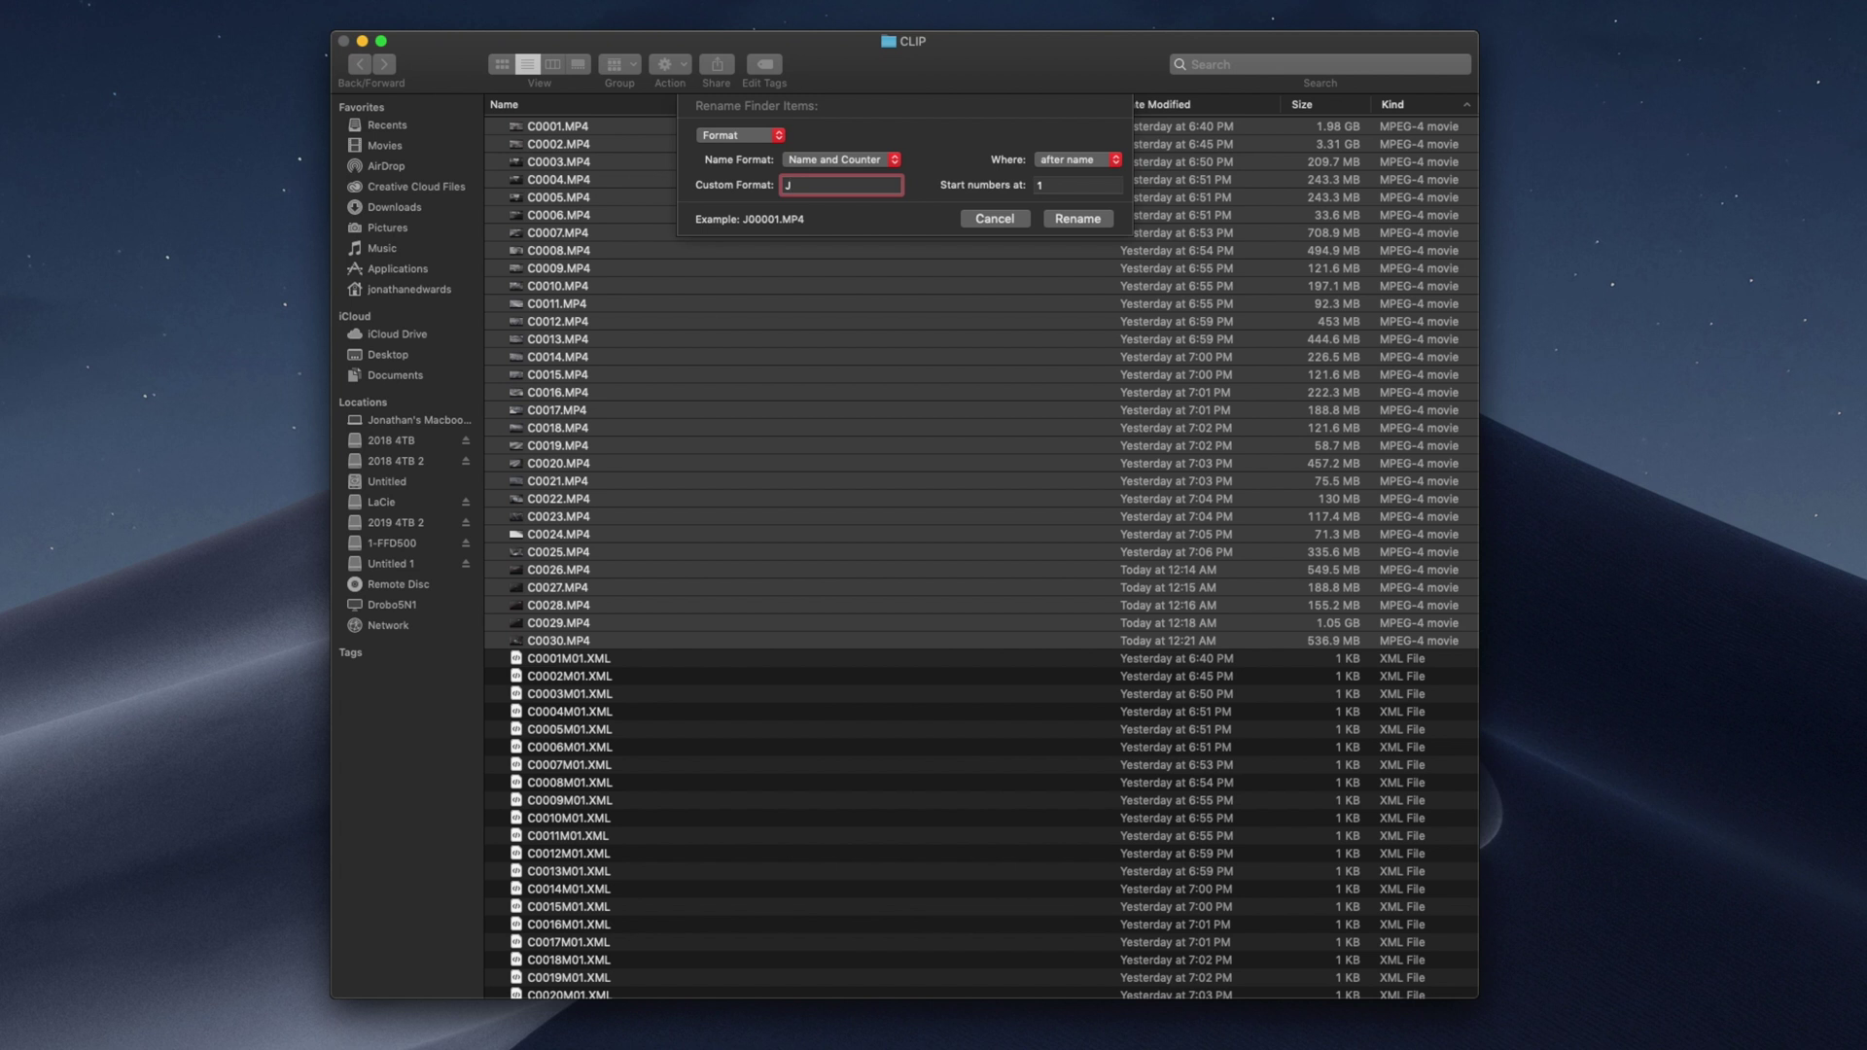
text(1)
key(BackSpace)
text(_)
text(Buick En)
key(BackSpace)
key(BackSpace)
key(BackSpace)
text(_Encore)
key(BackSpace)
text(_Review)
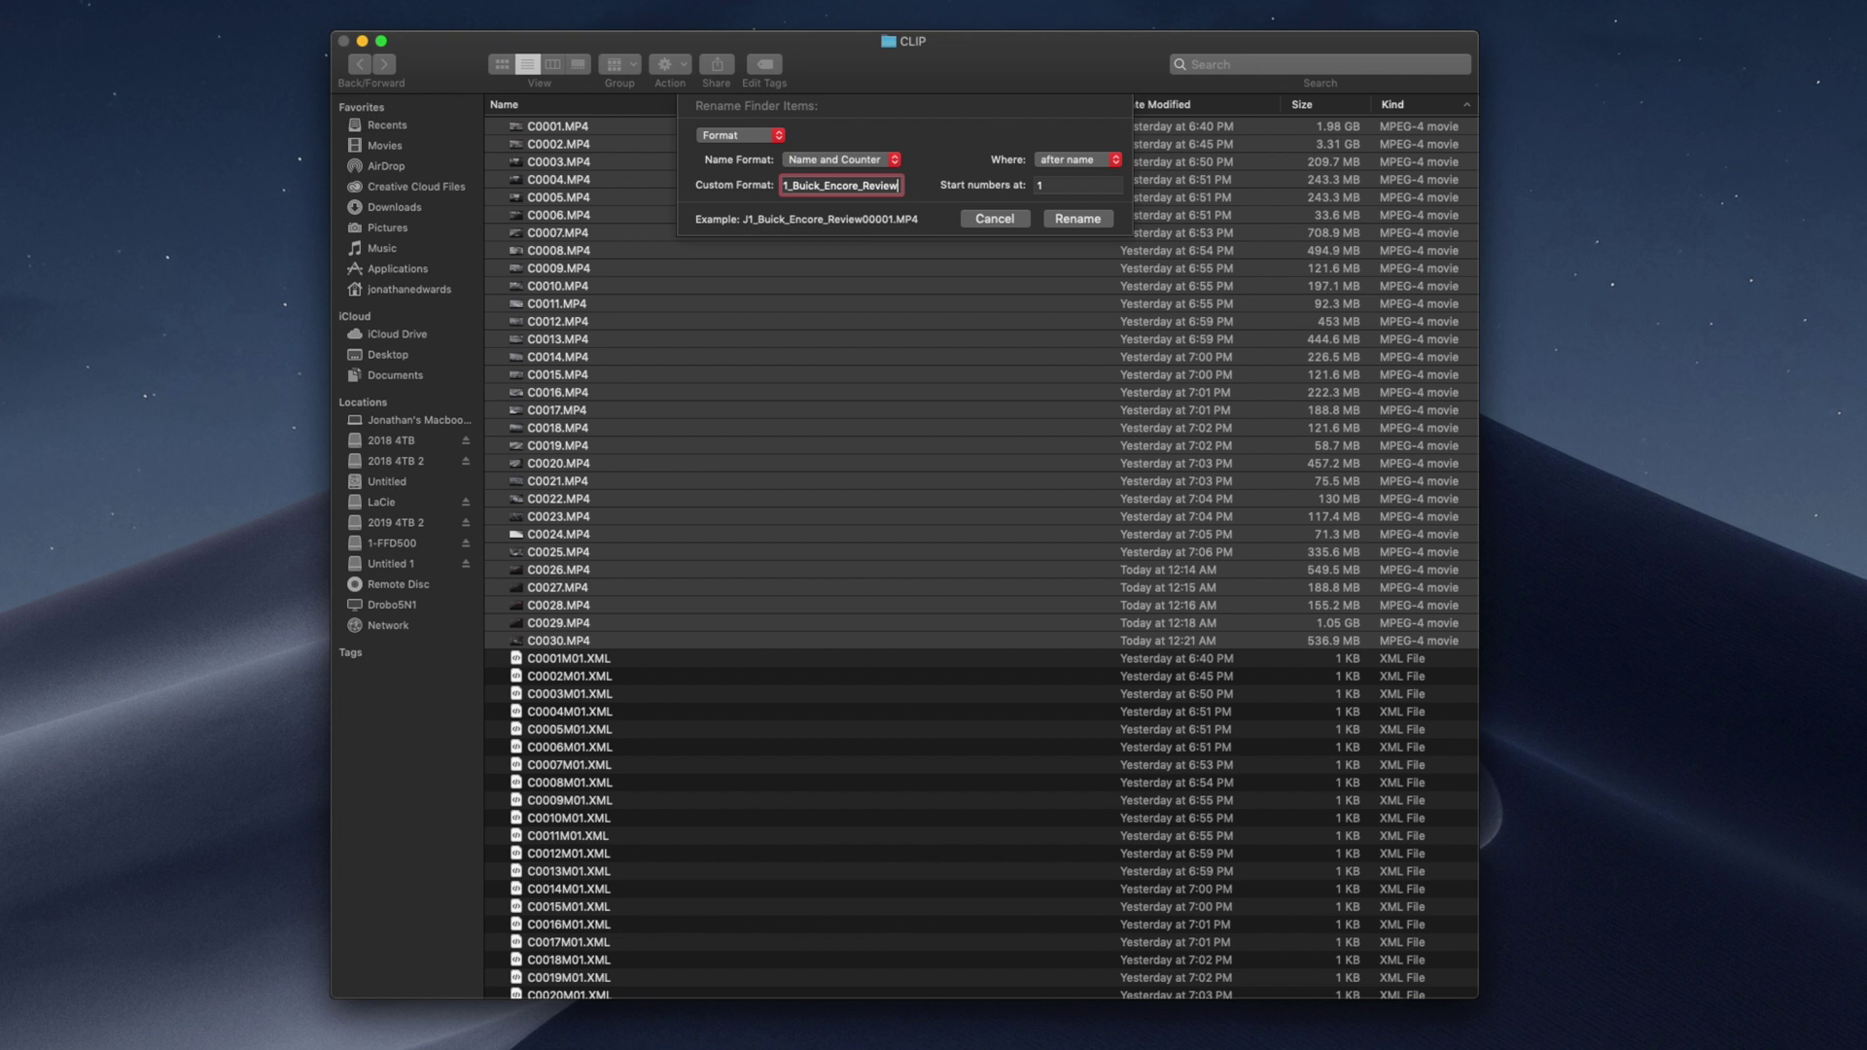
text(_)
click(1077, 219)
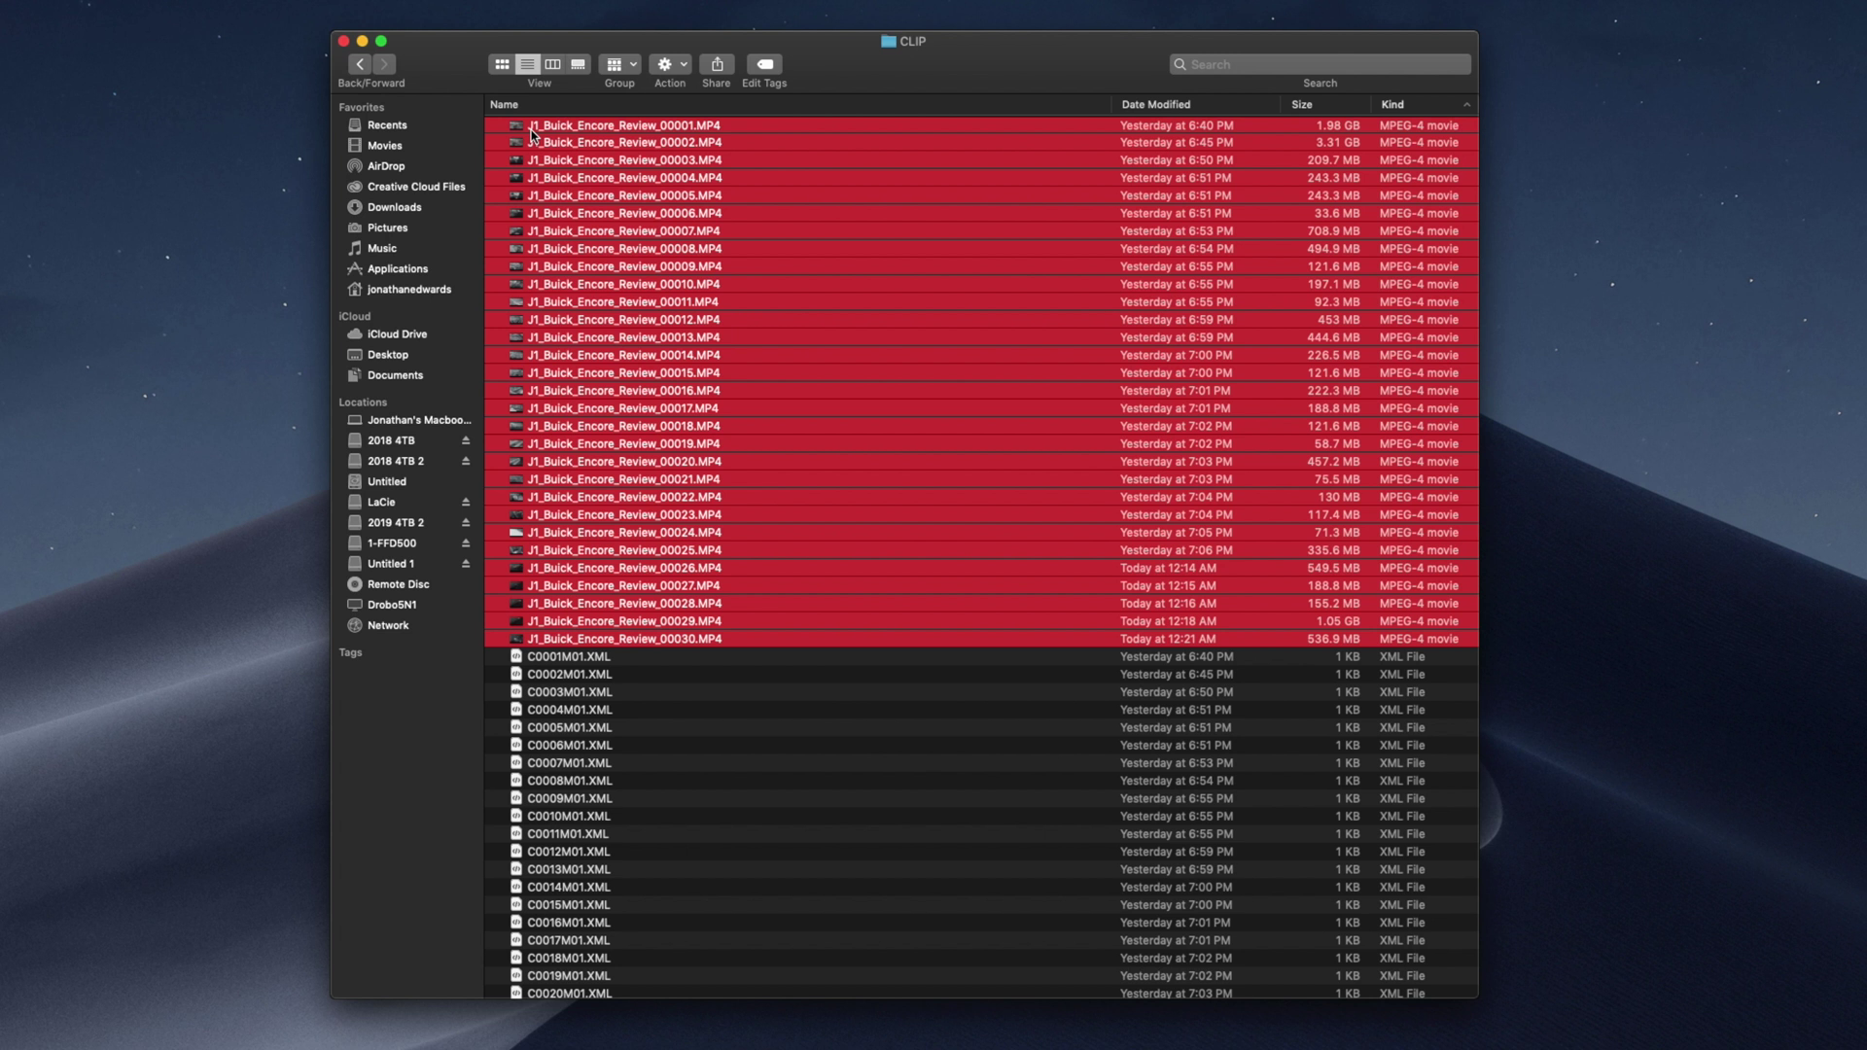
Deselect the renamed clips and drag the CLIP window toward the left
click(191, 95)
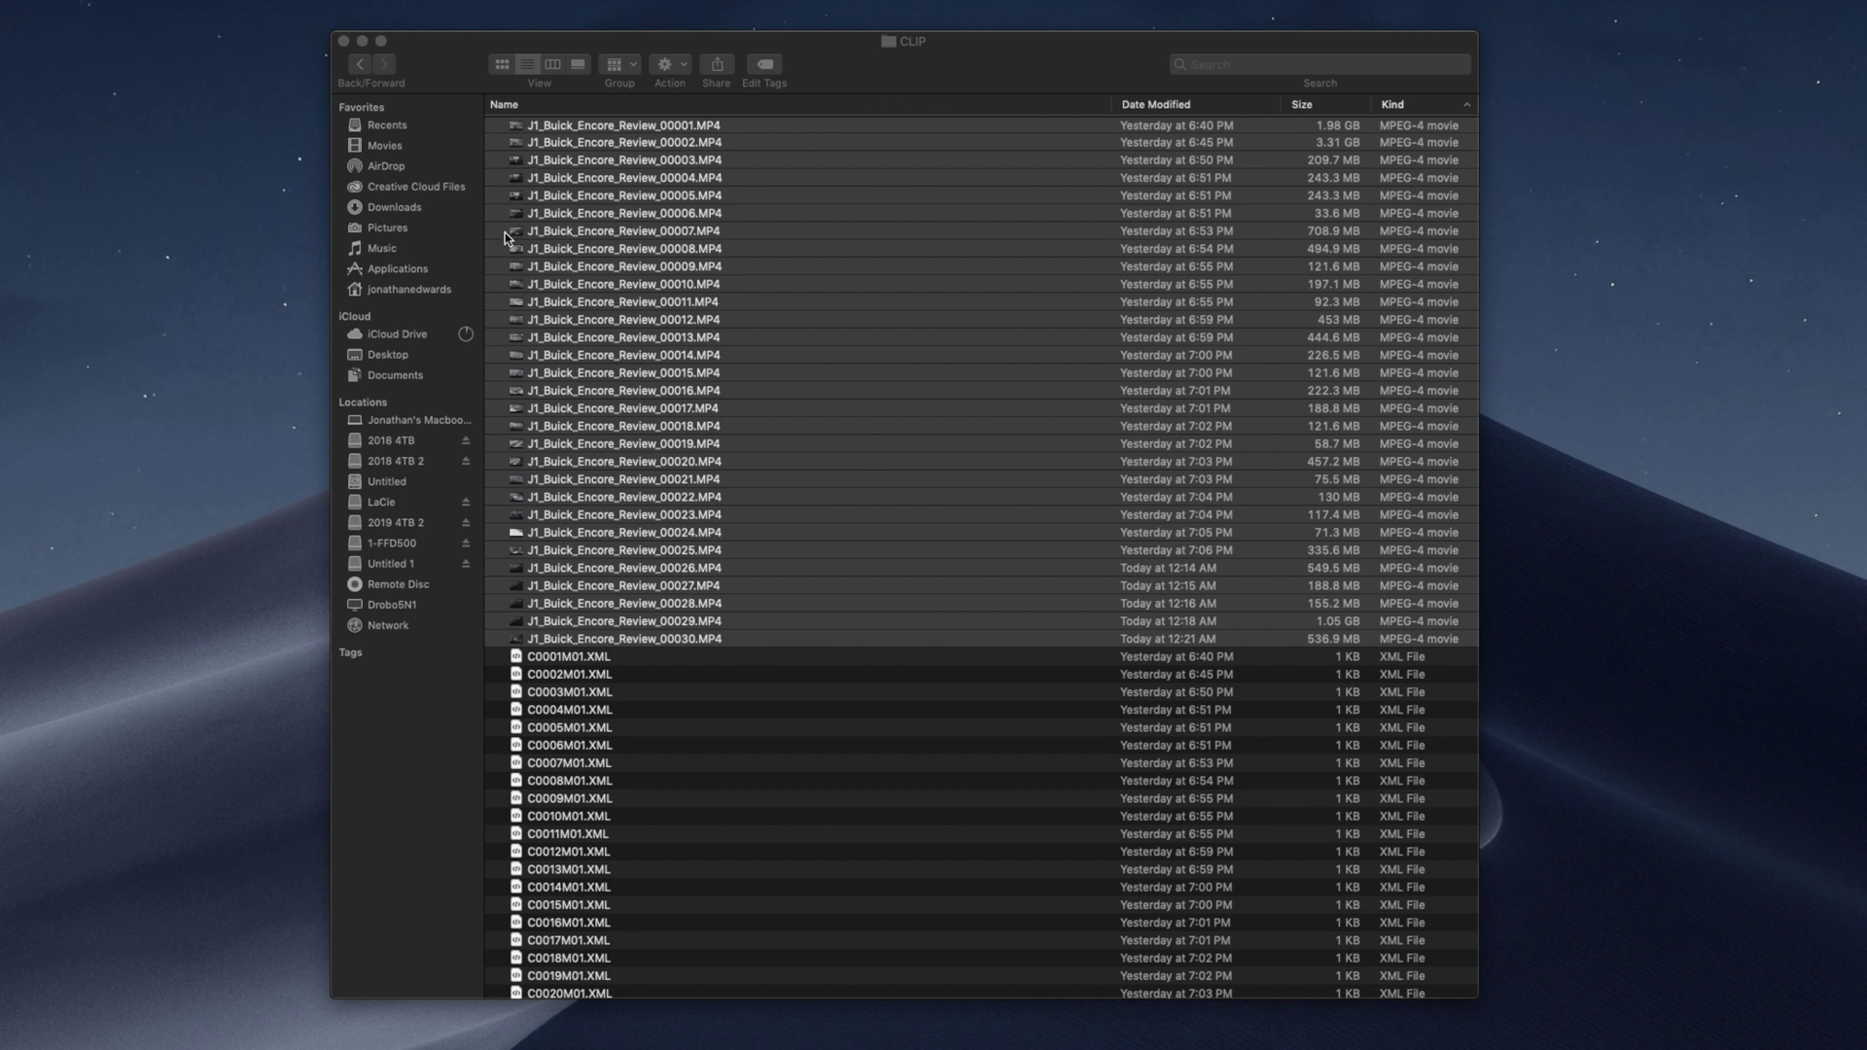
drag(864, 56, 543, 81)
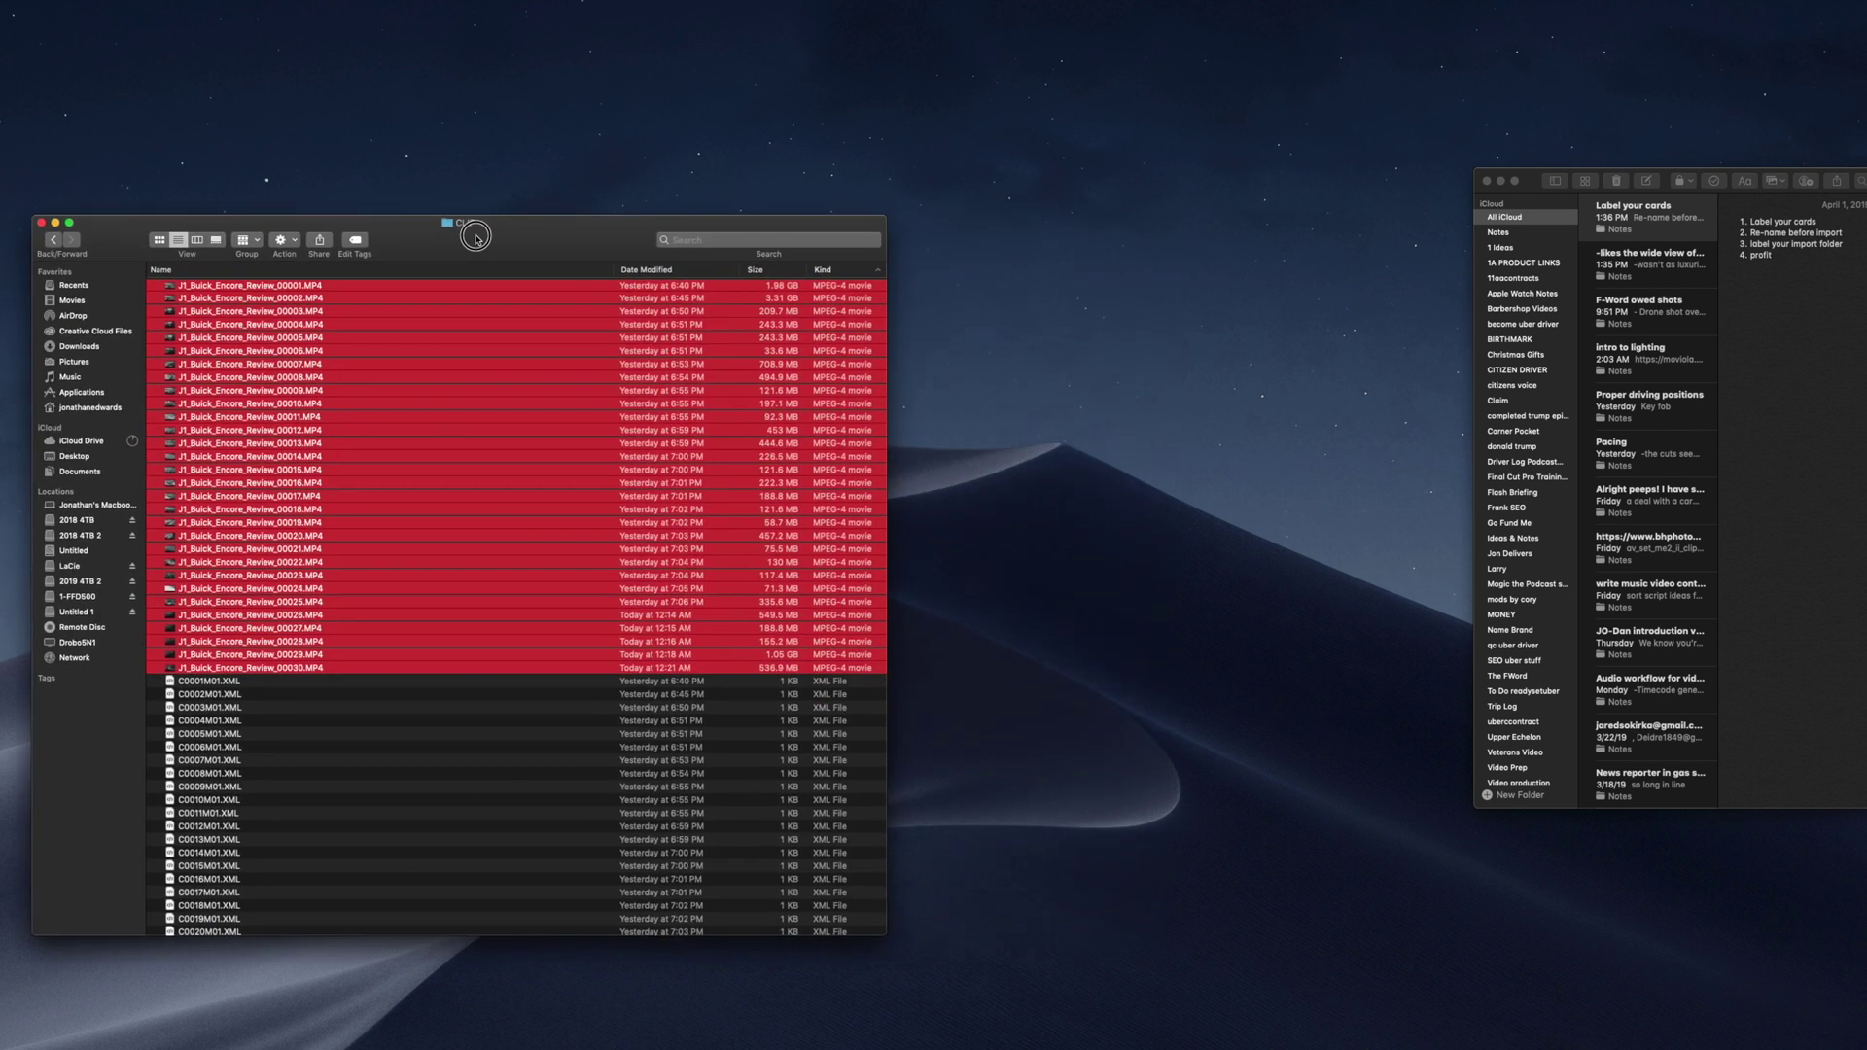
Shift the CLIP window further left and open the LaCie drive in a new window
drag(476, 238, 452, 237)
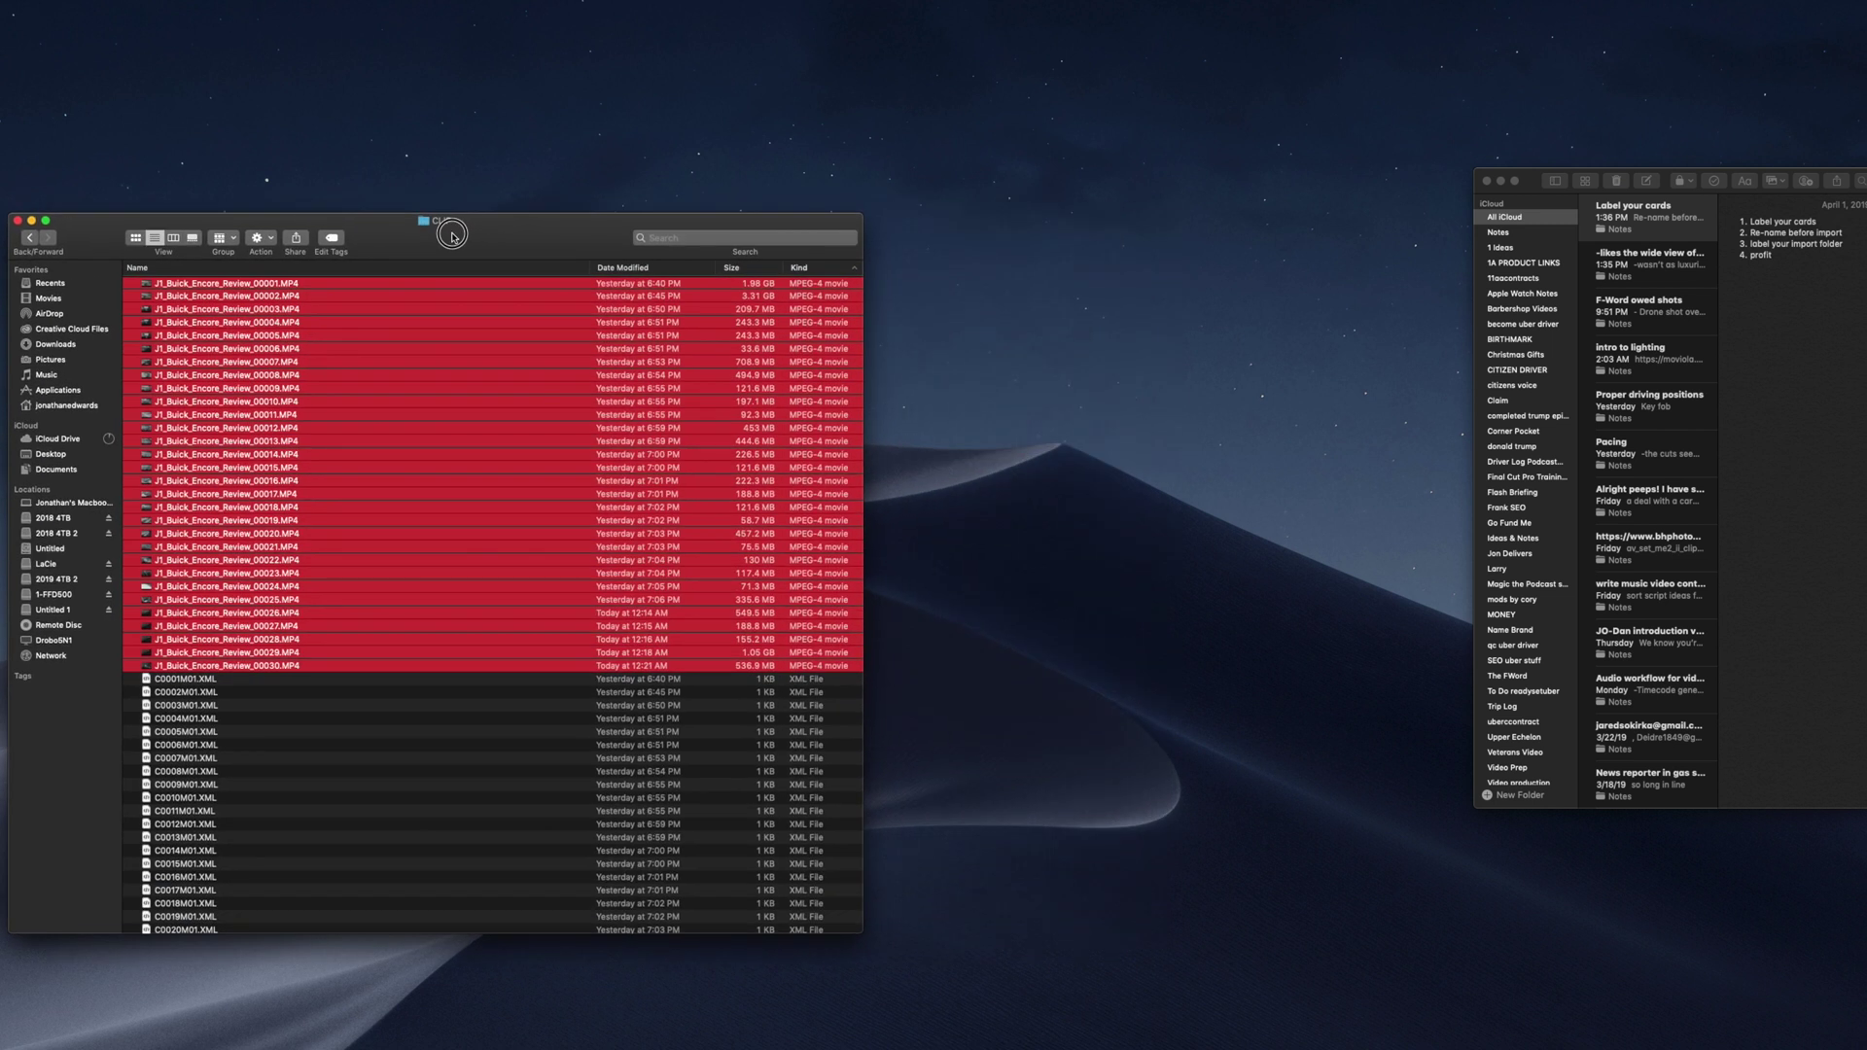
right_click(56, 565)
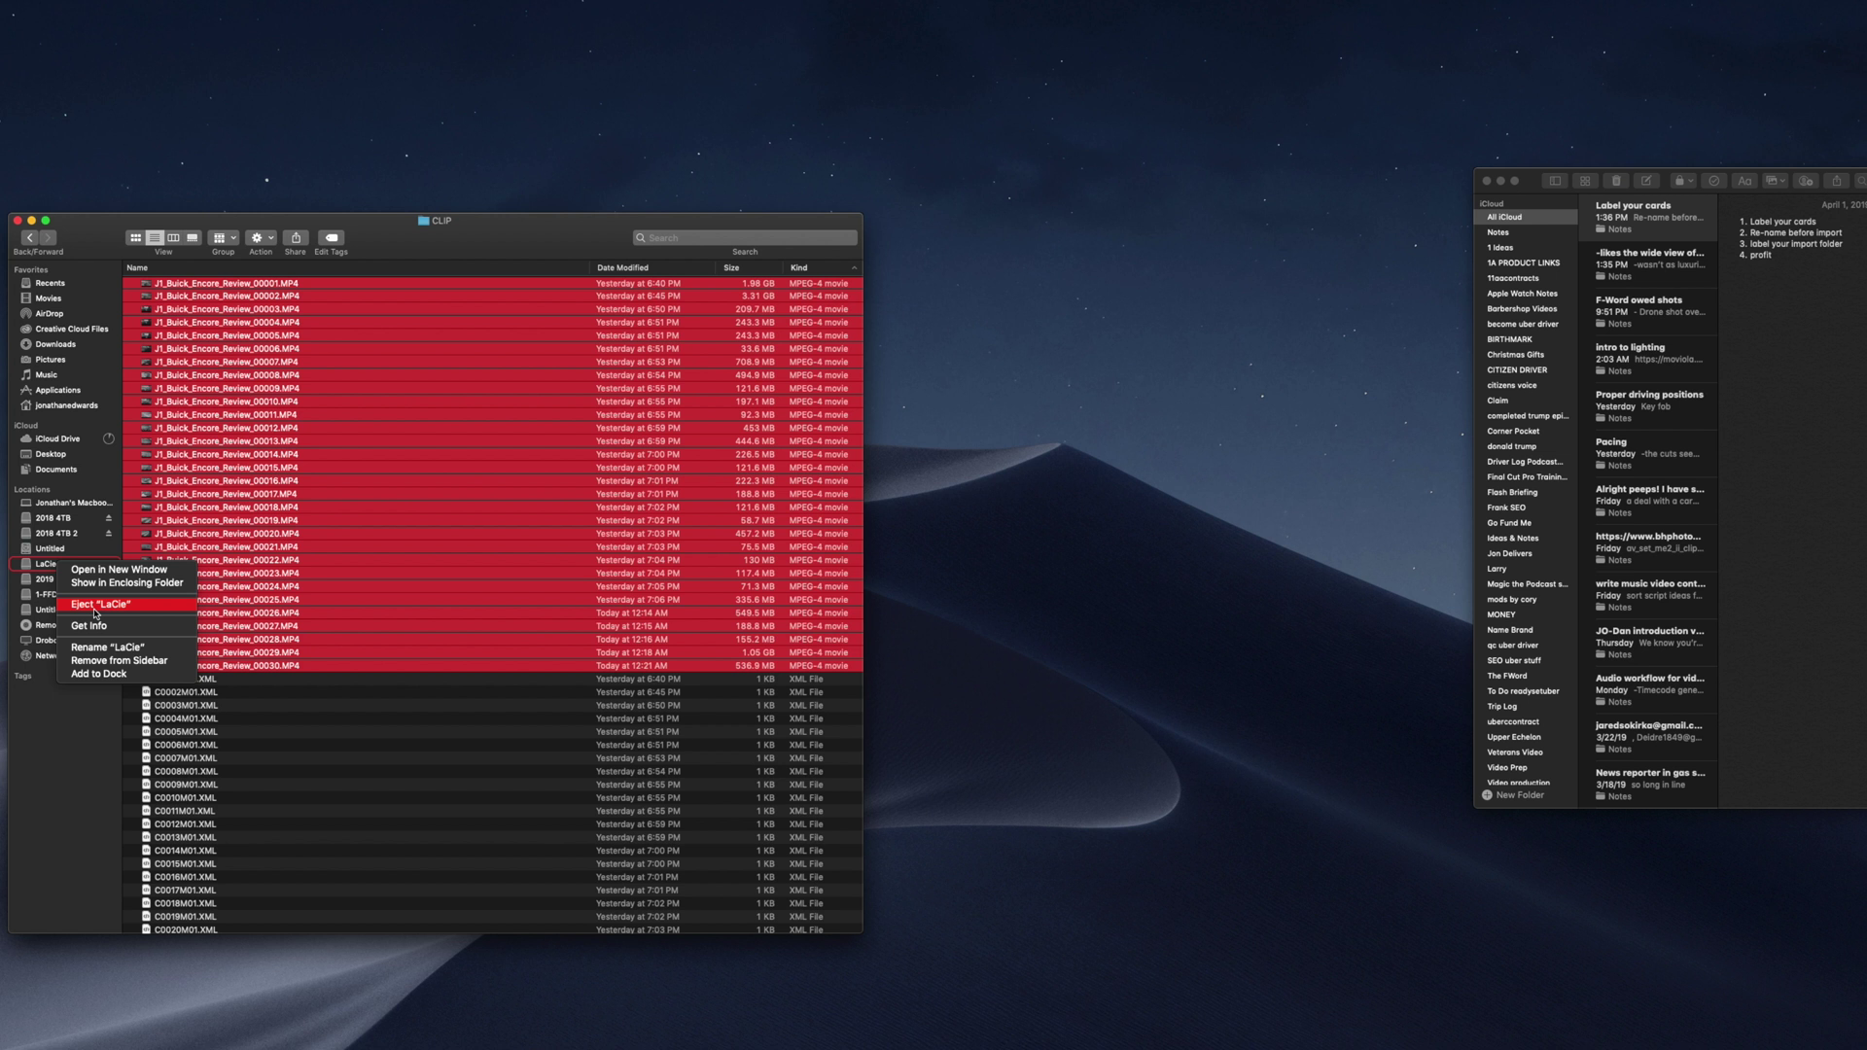
click(132, 569)
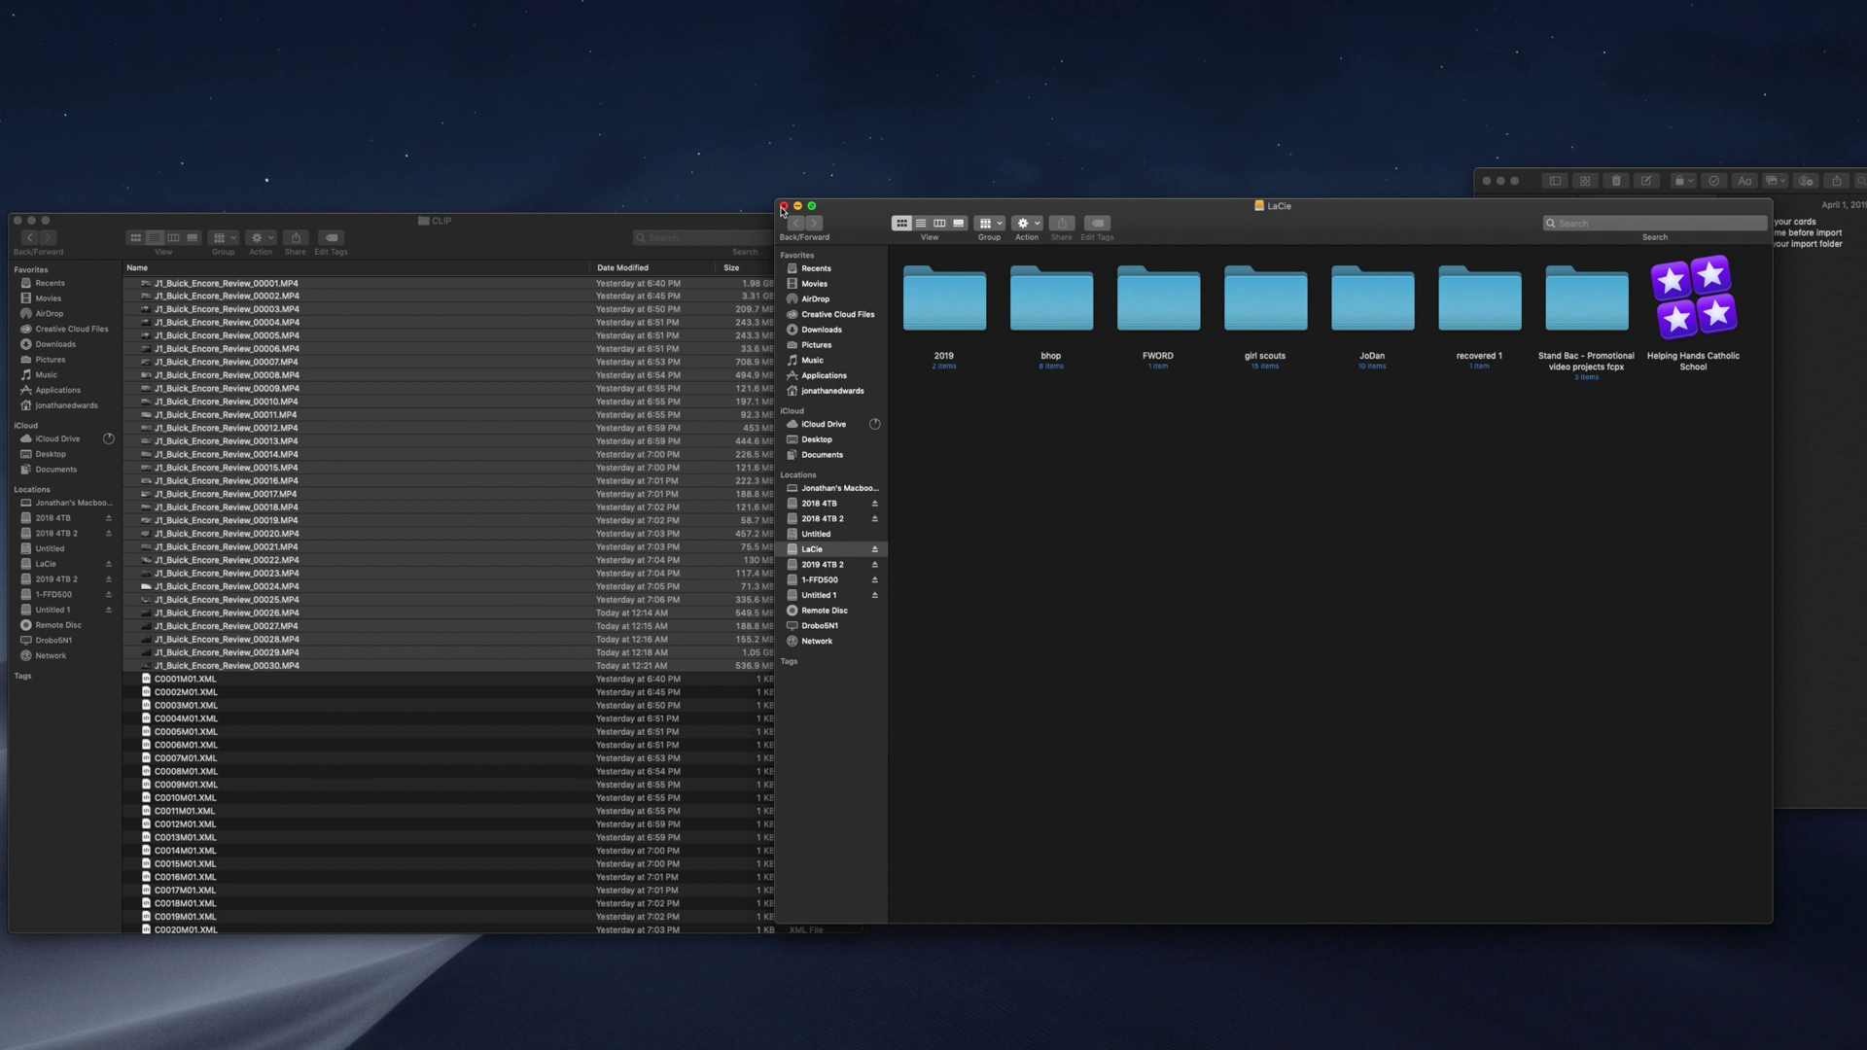
Move the LaCie window right and open 2019 > Personal
click(840, 221)
drag(840, 221, 932, 236)
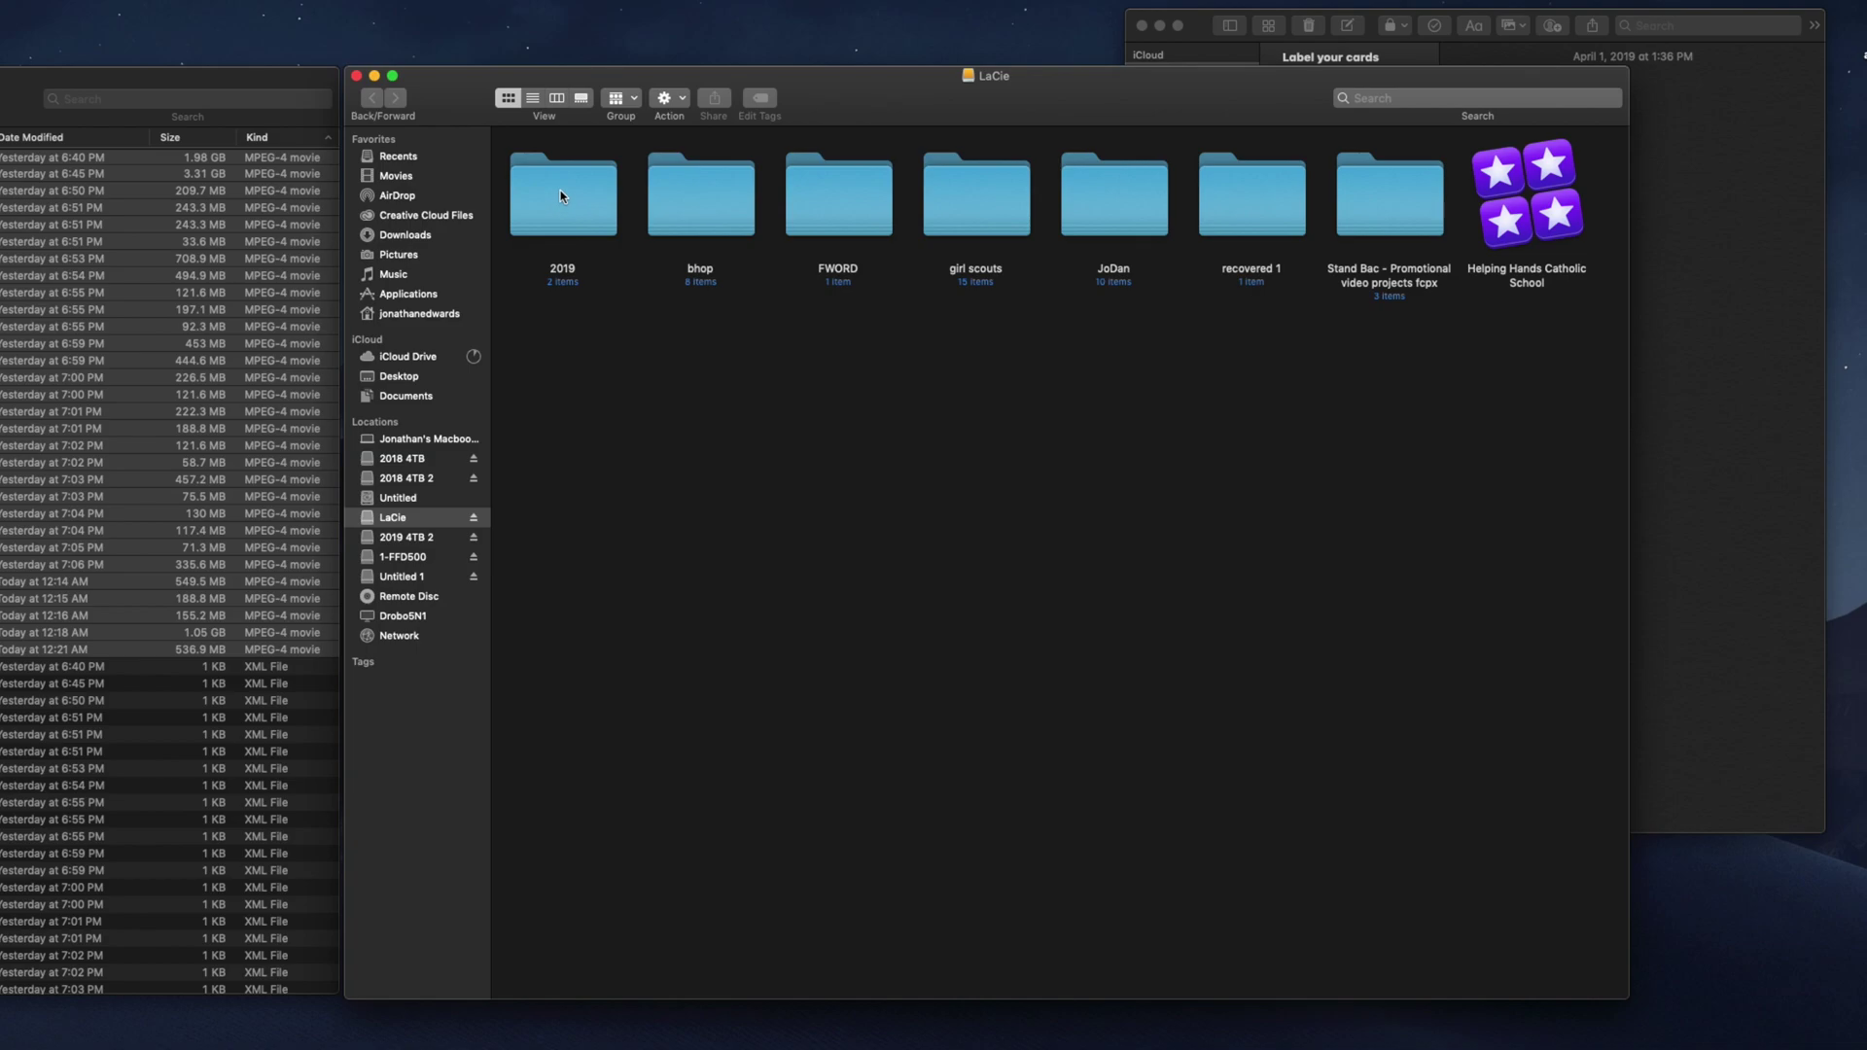
click(563, 196)
double_click(564, 197)
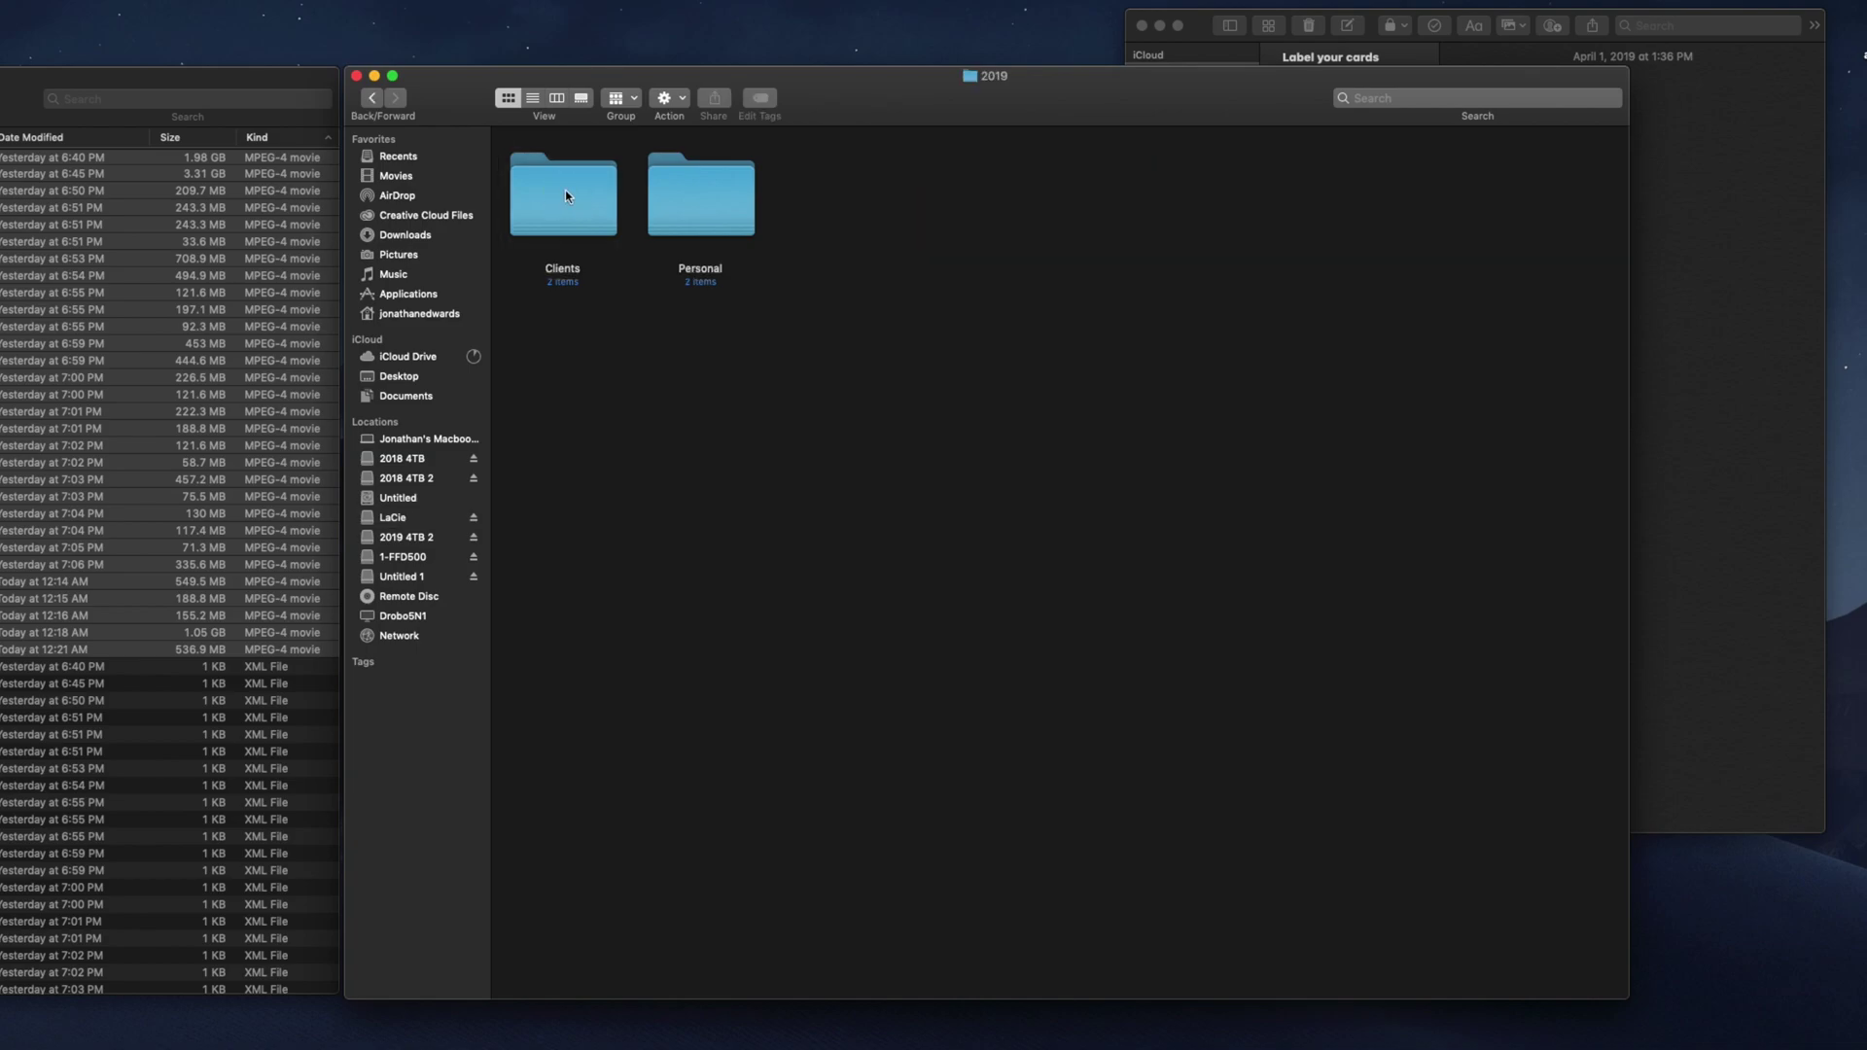
double_click(699, 216)
Create a new folder named 04 inside Personal and open it
right_click(809, 189)
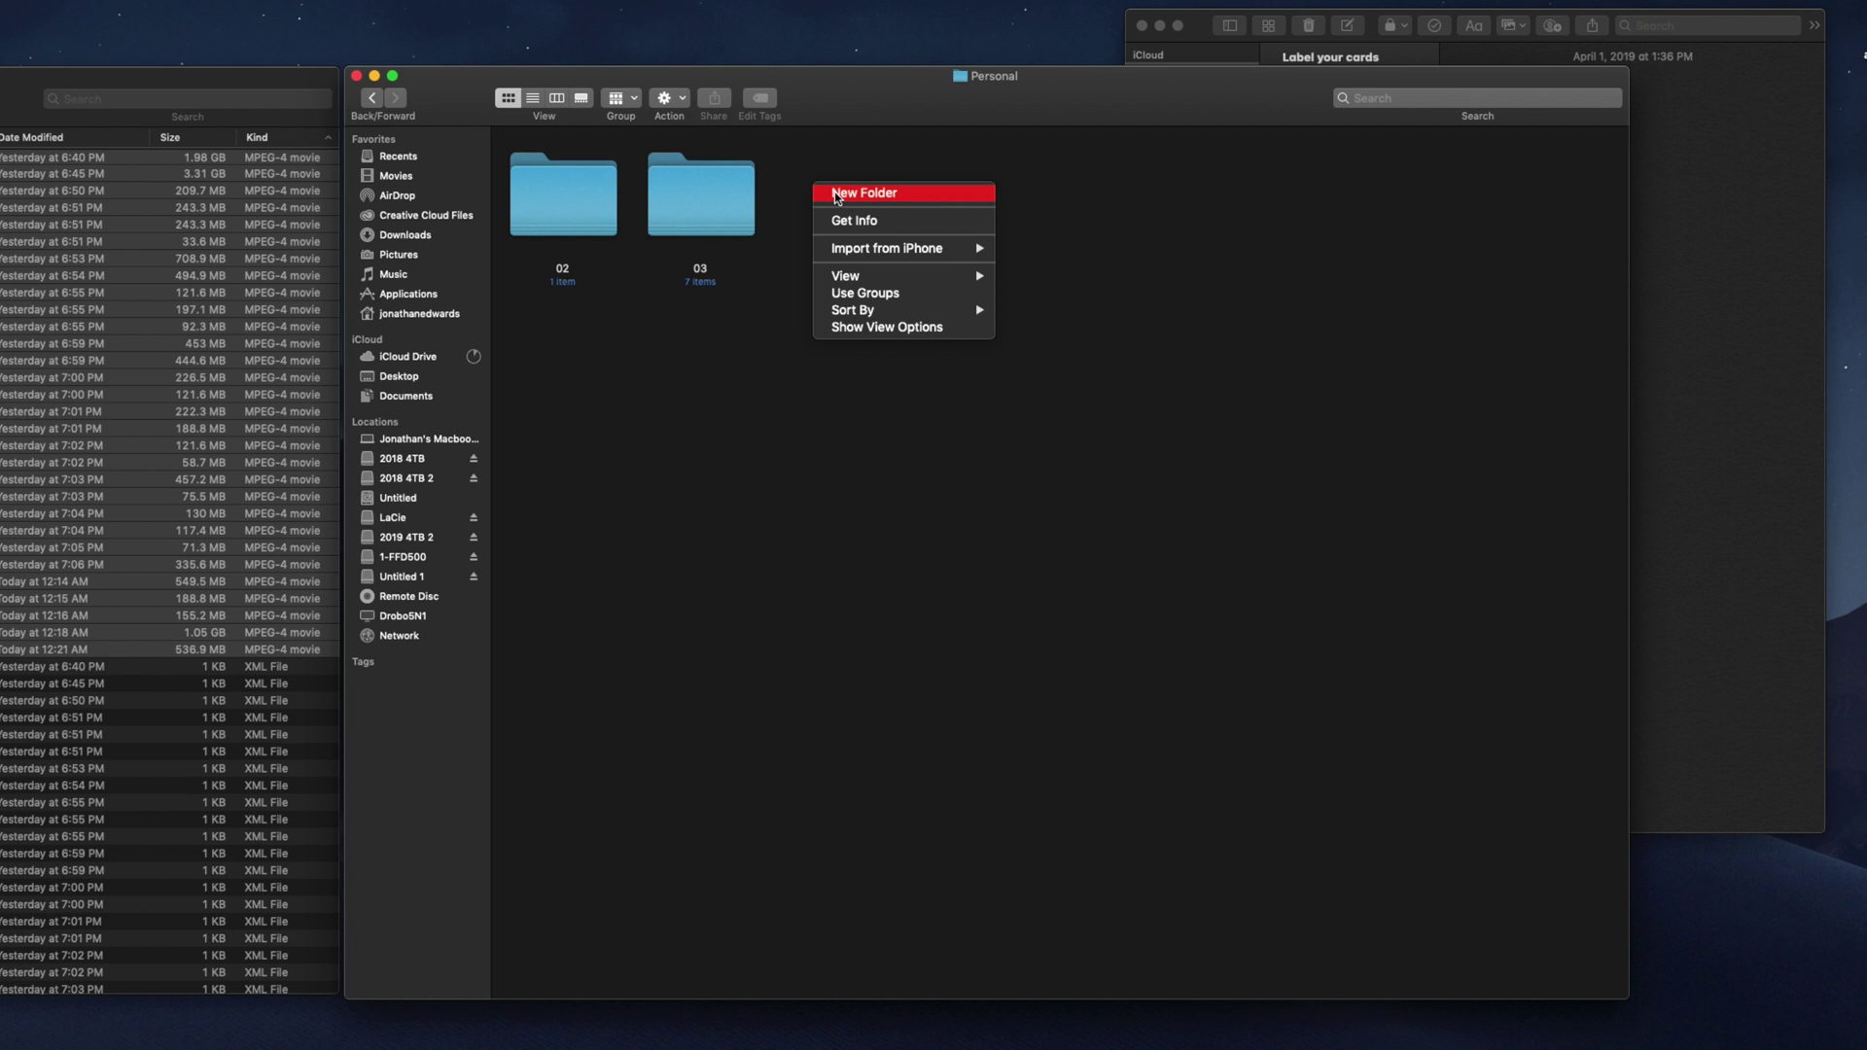
click(836, 194)
text(04)
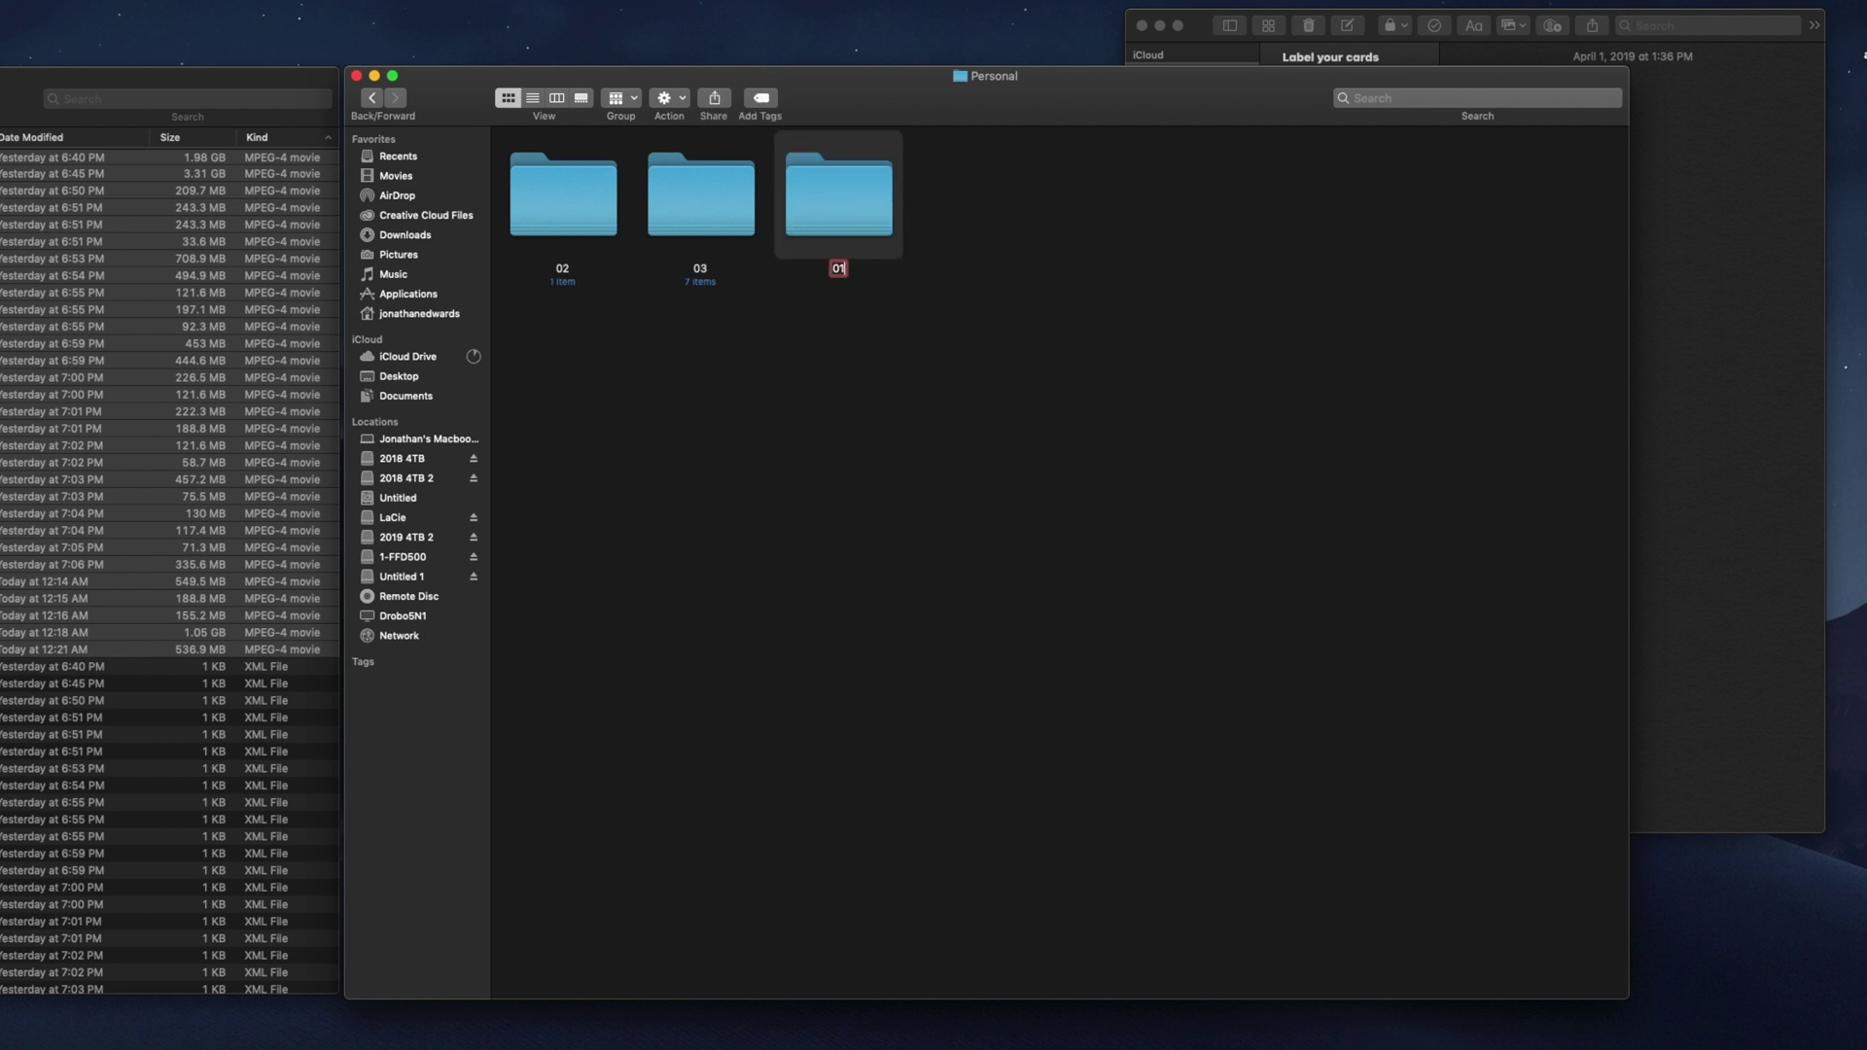
key(Return)
double_click(811, 206)
Inside 04, create a folder named 20190401 BUICK ENCORE REVIEW
right_click(659, 185)
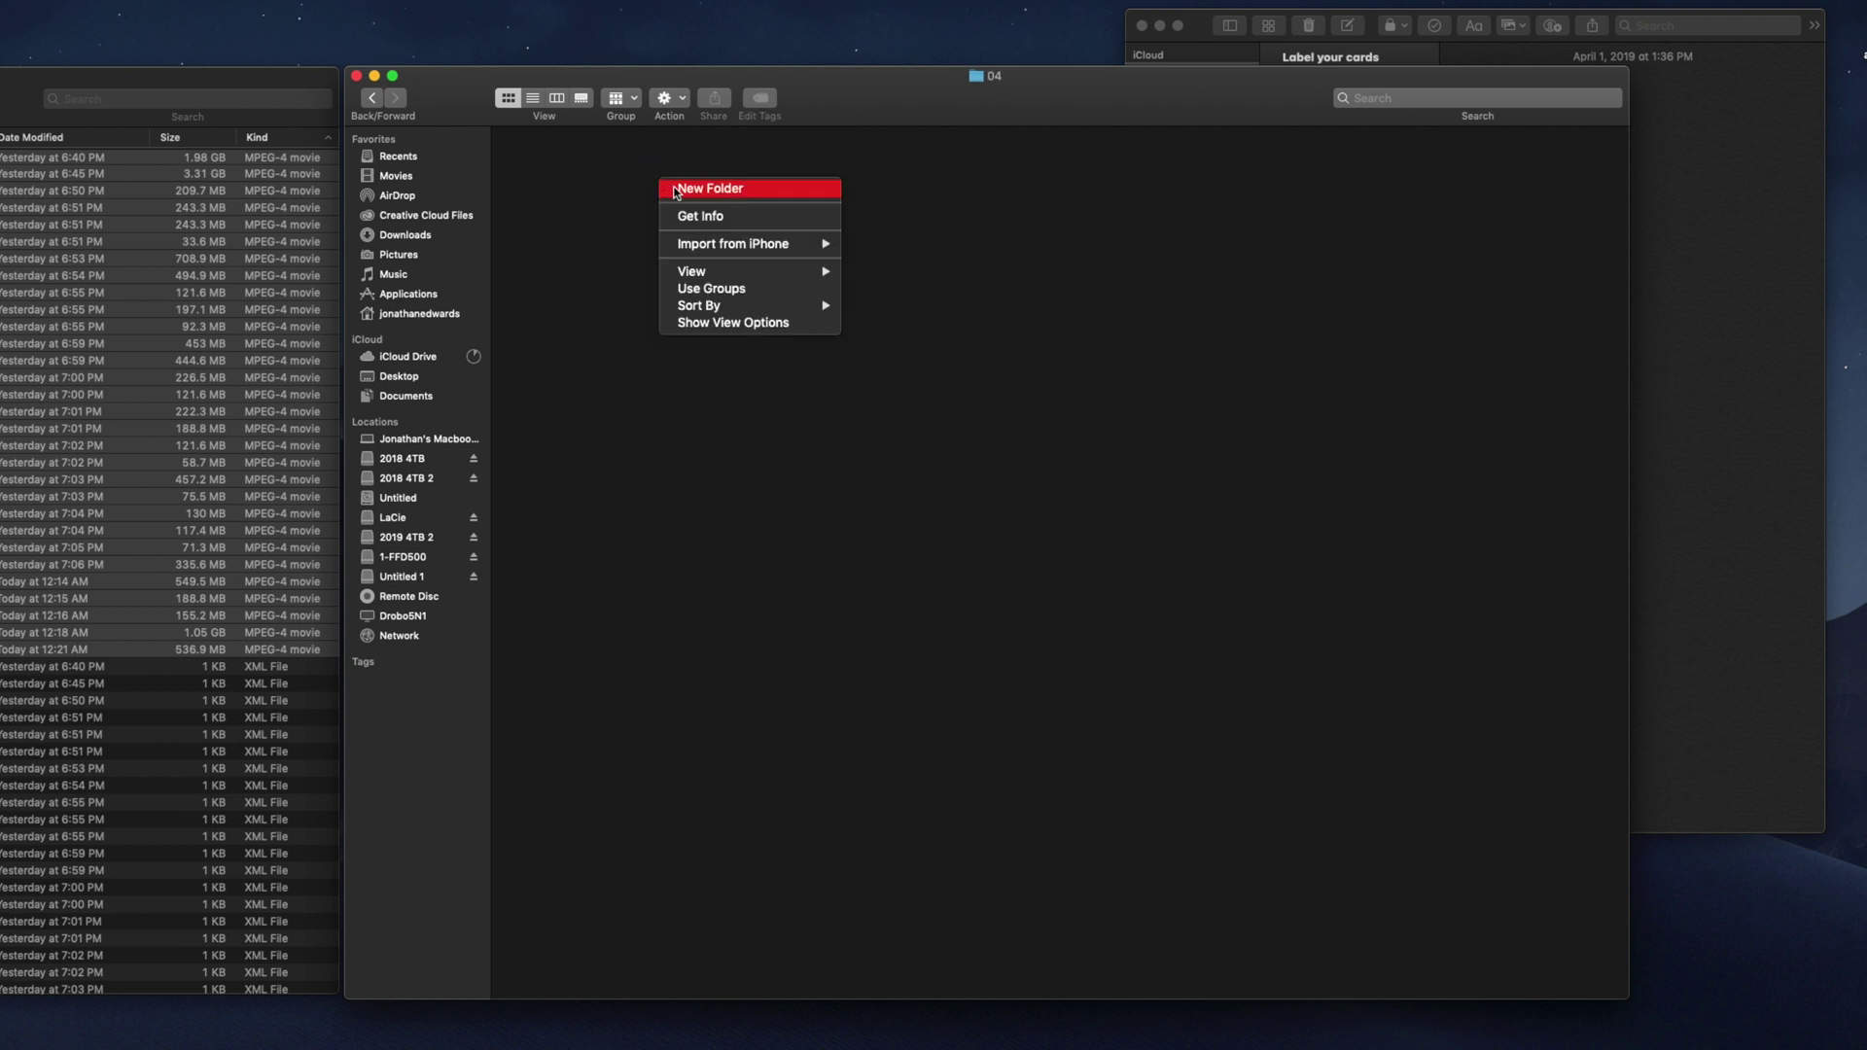
click(677, 189)
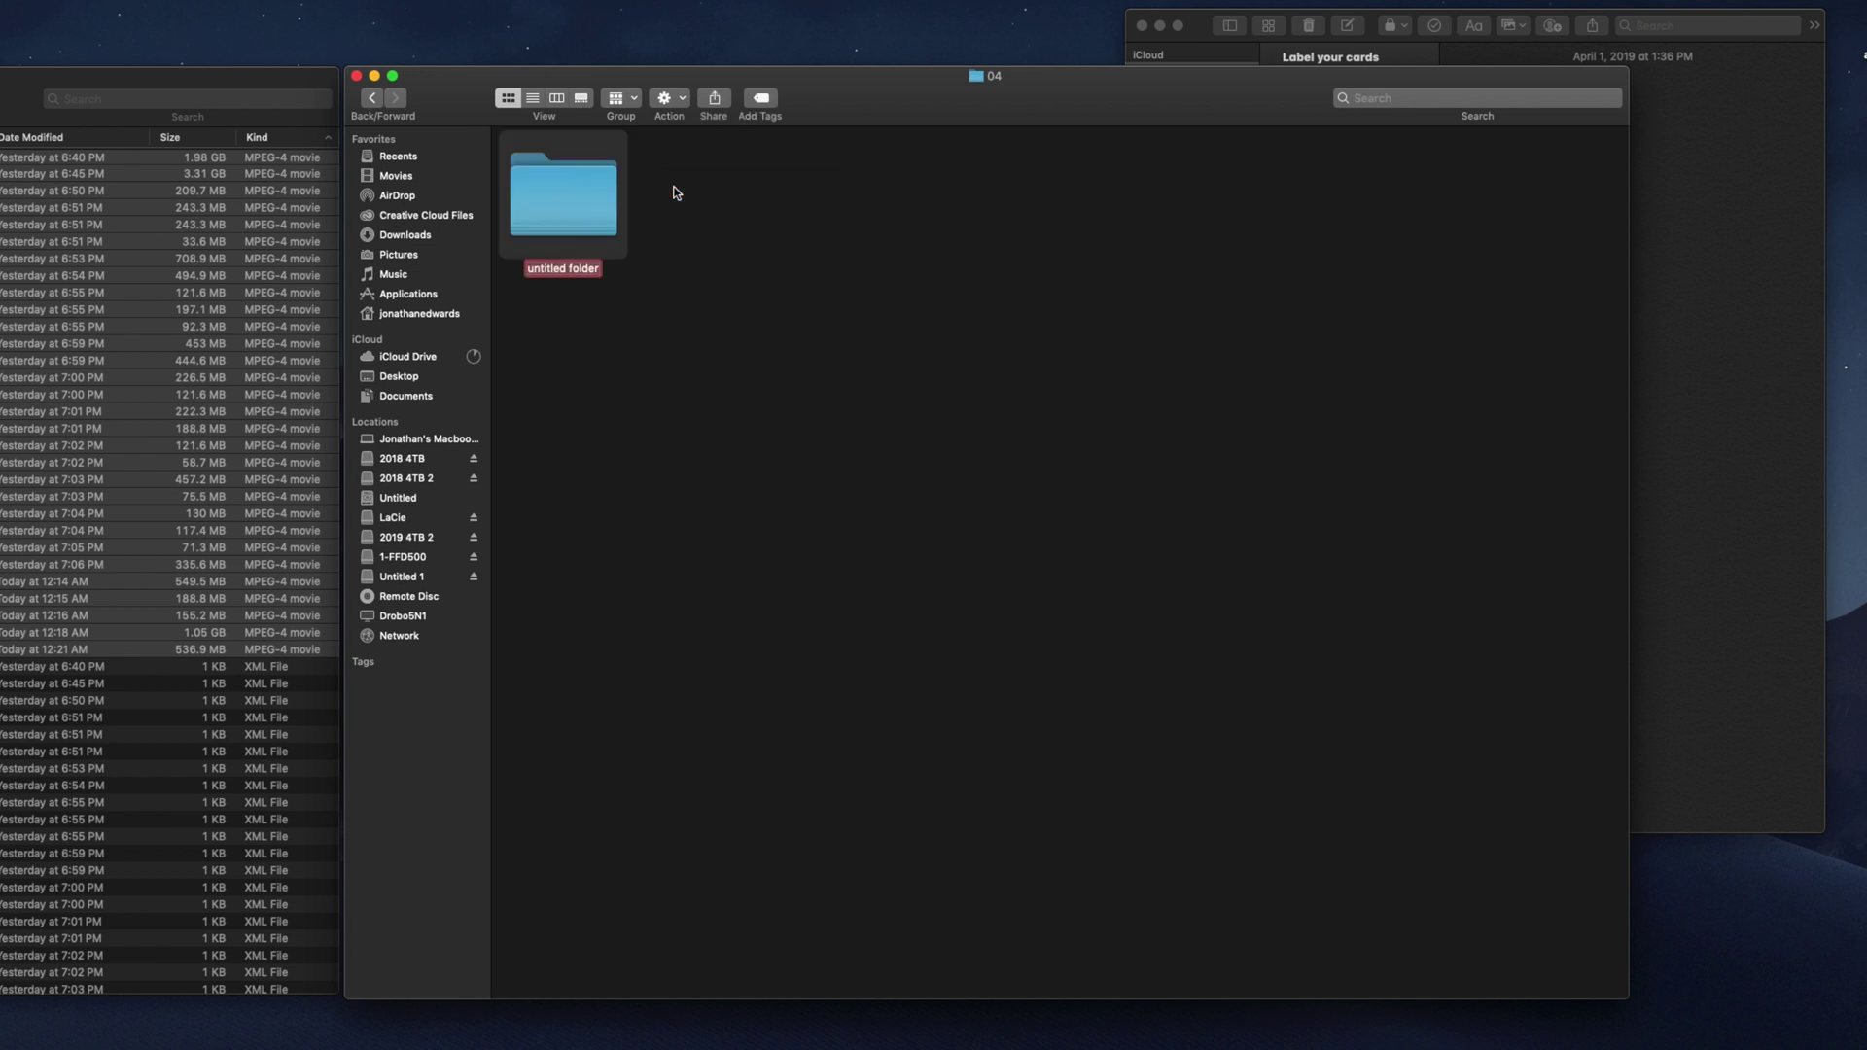
text(20190401 BUICK ENCORE REVIEW)
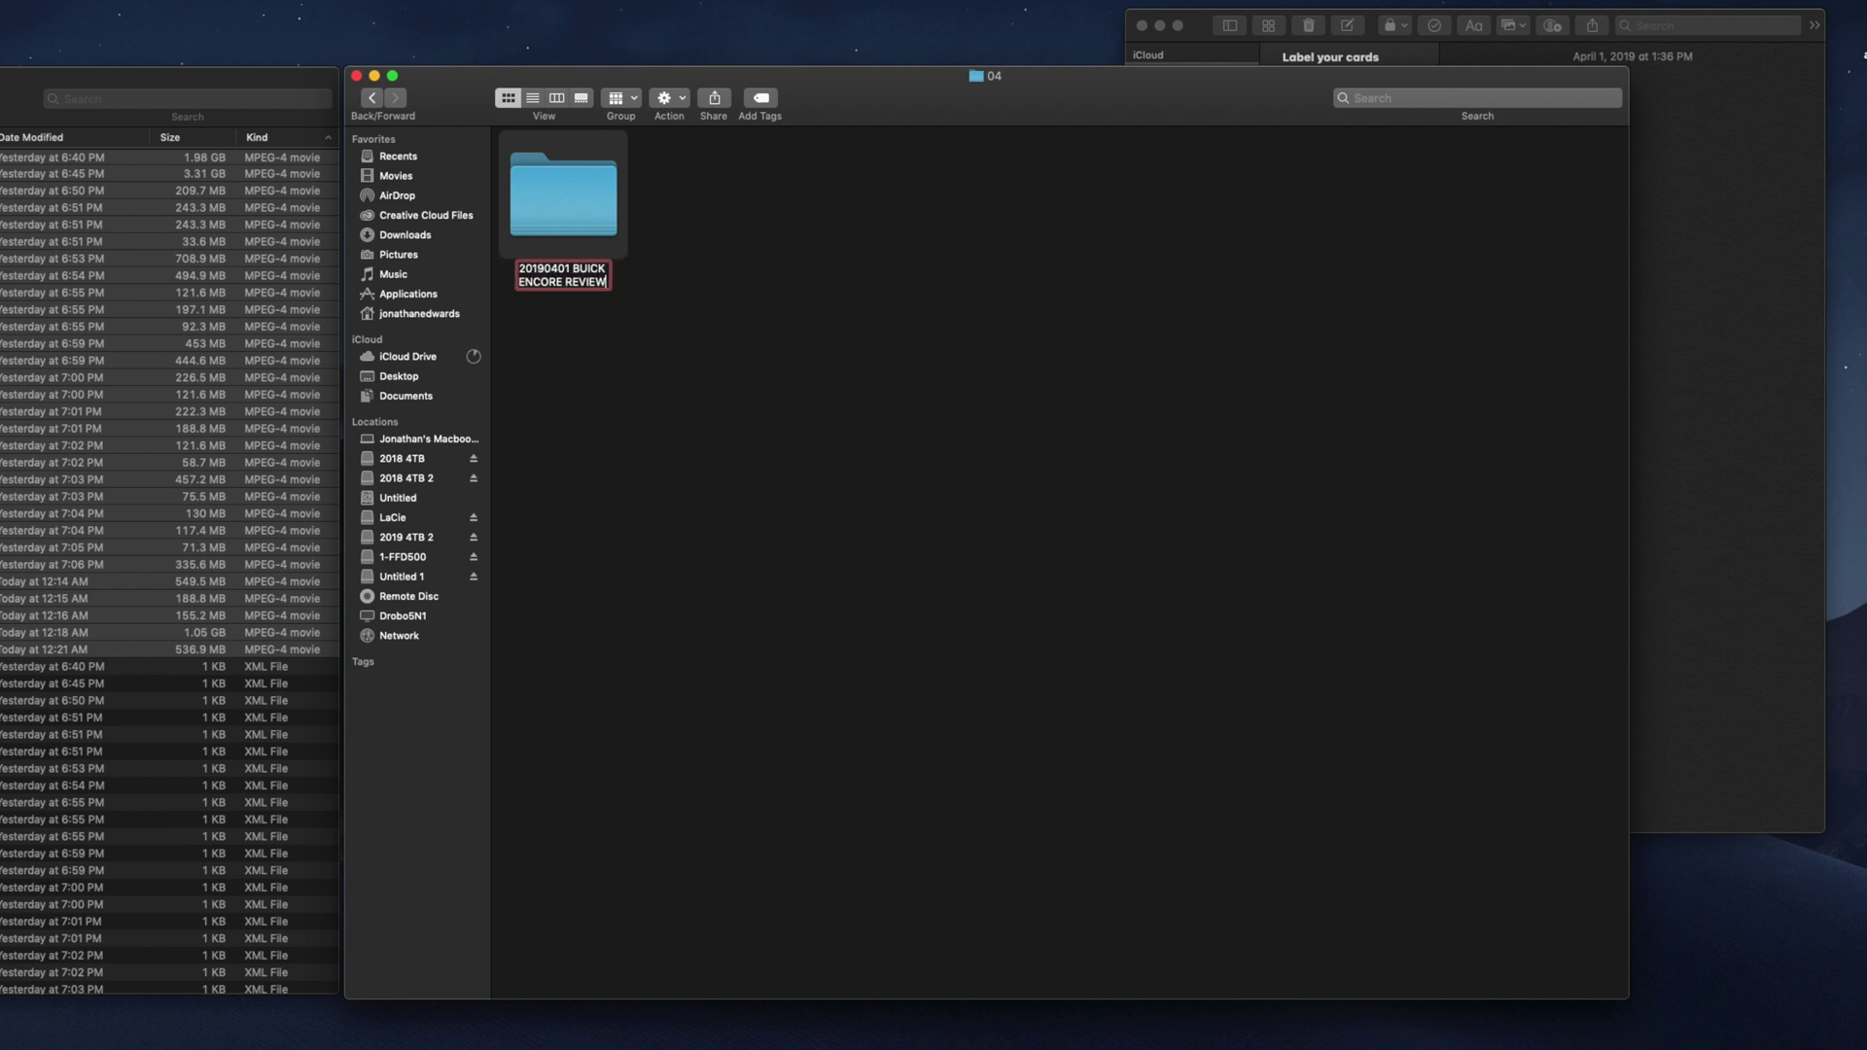
key(Return)
Make a J1 20190331 folder inside the project folder, open it, and copy the renamed clips in
double_click(556, 207)
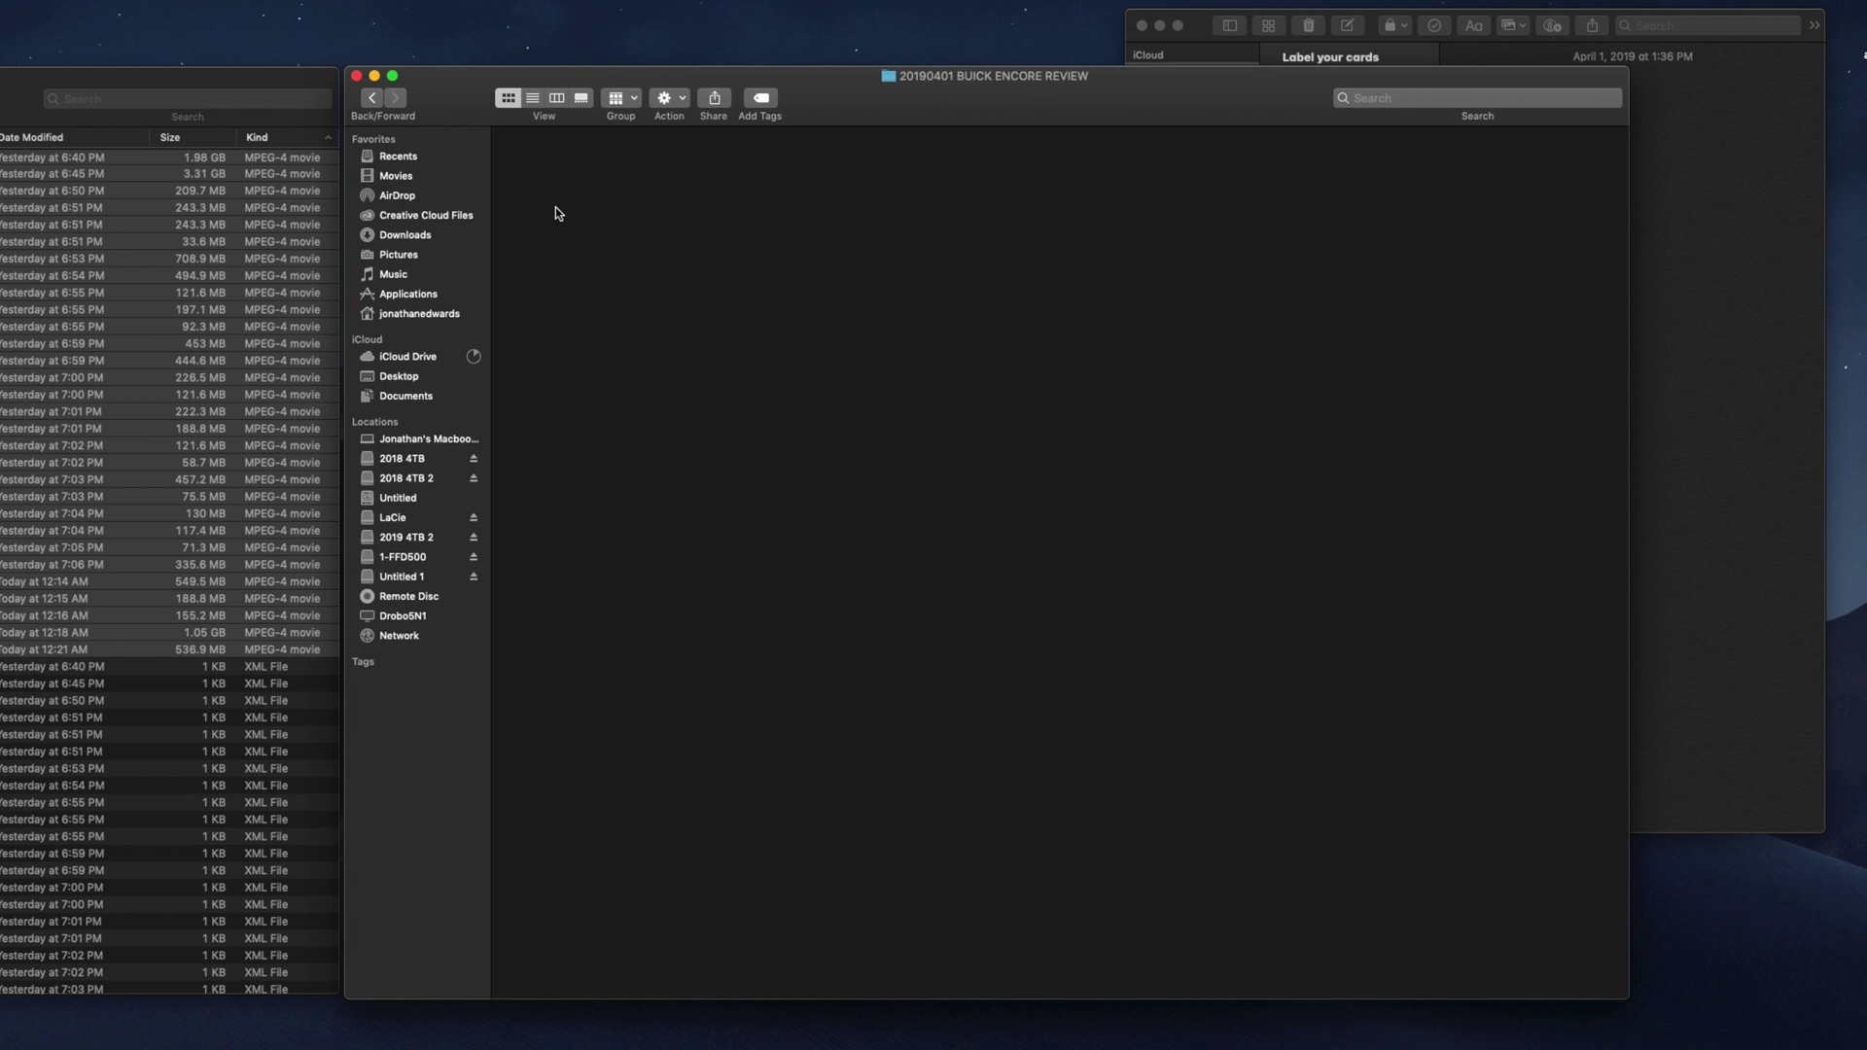
right_click(602, 178)
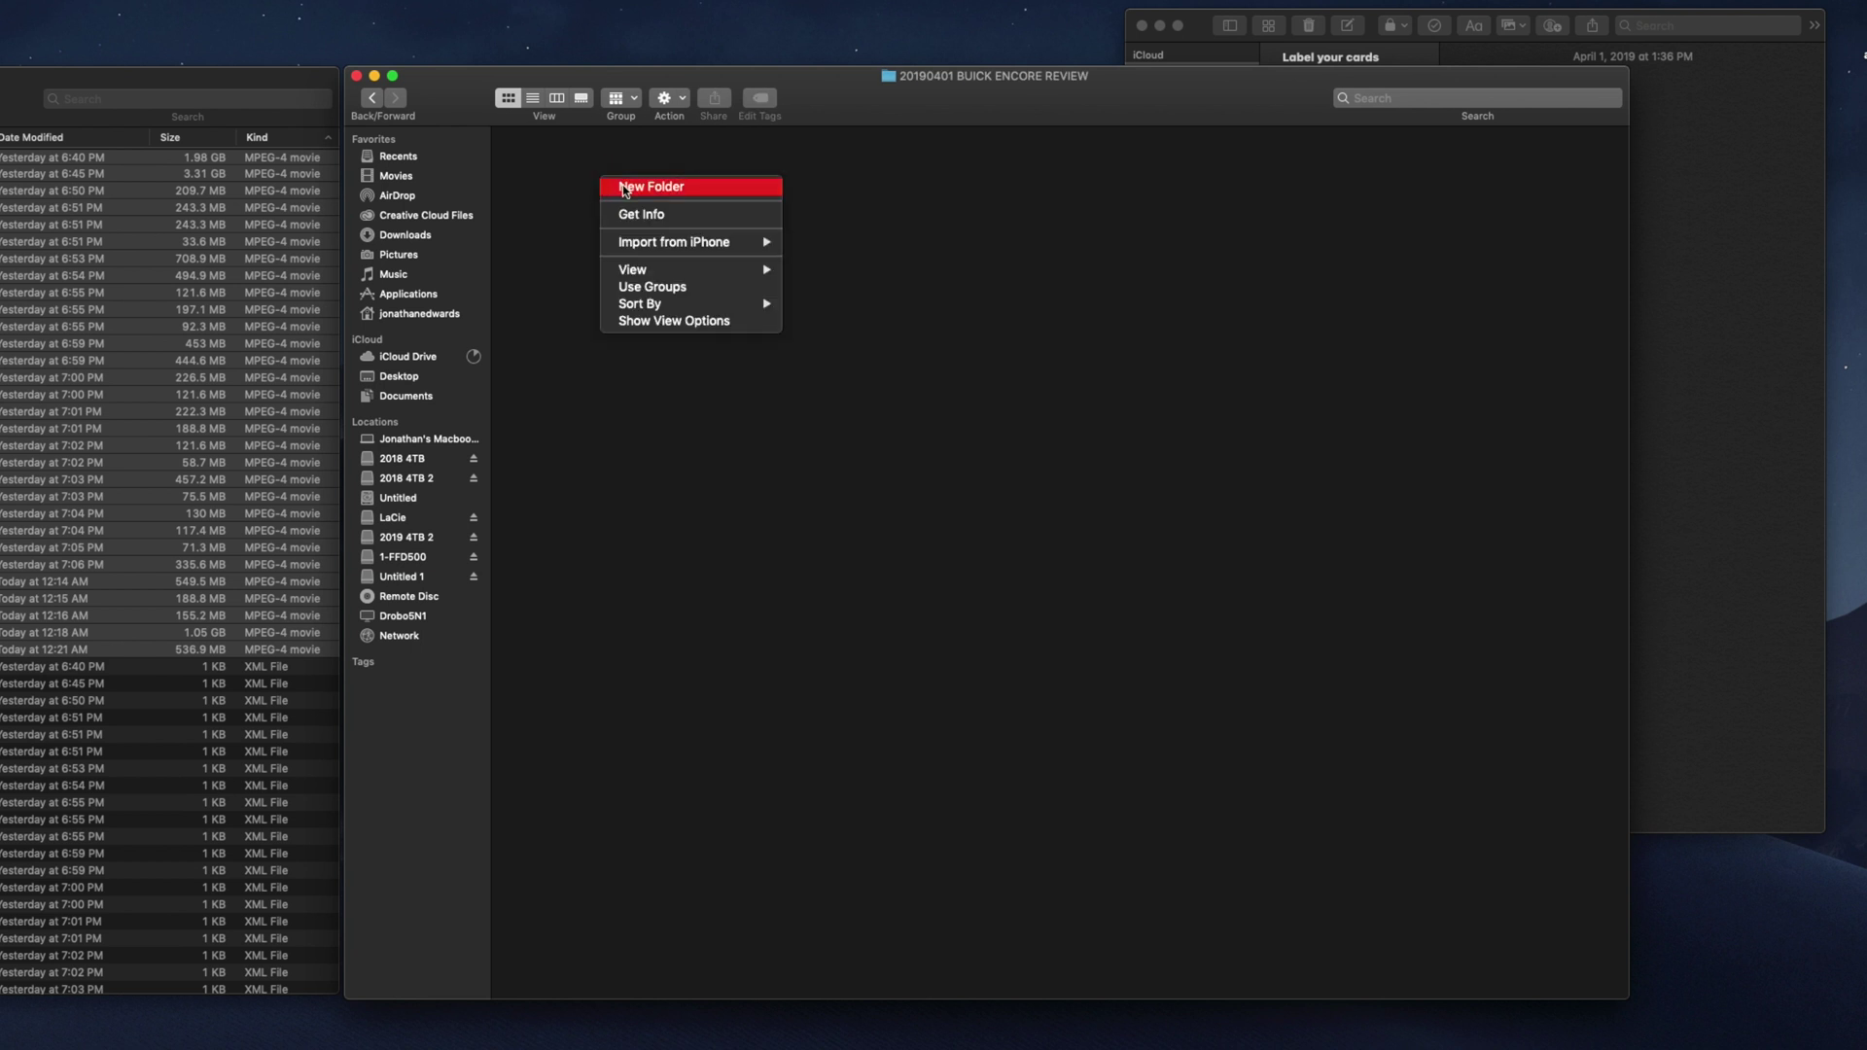
click(623, 187)
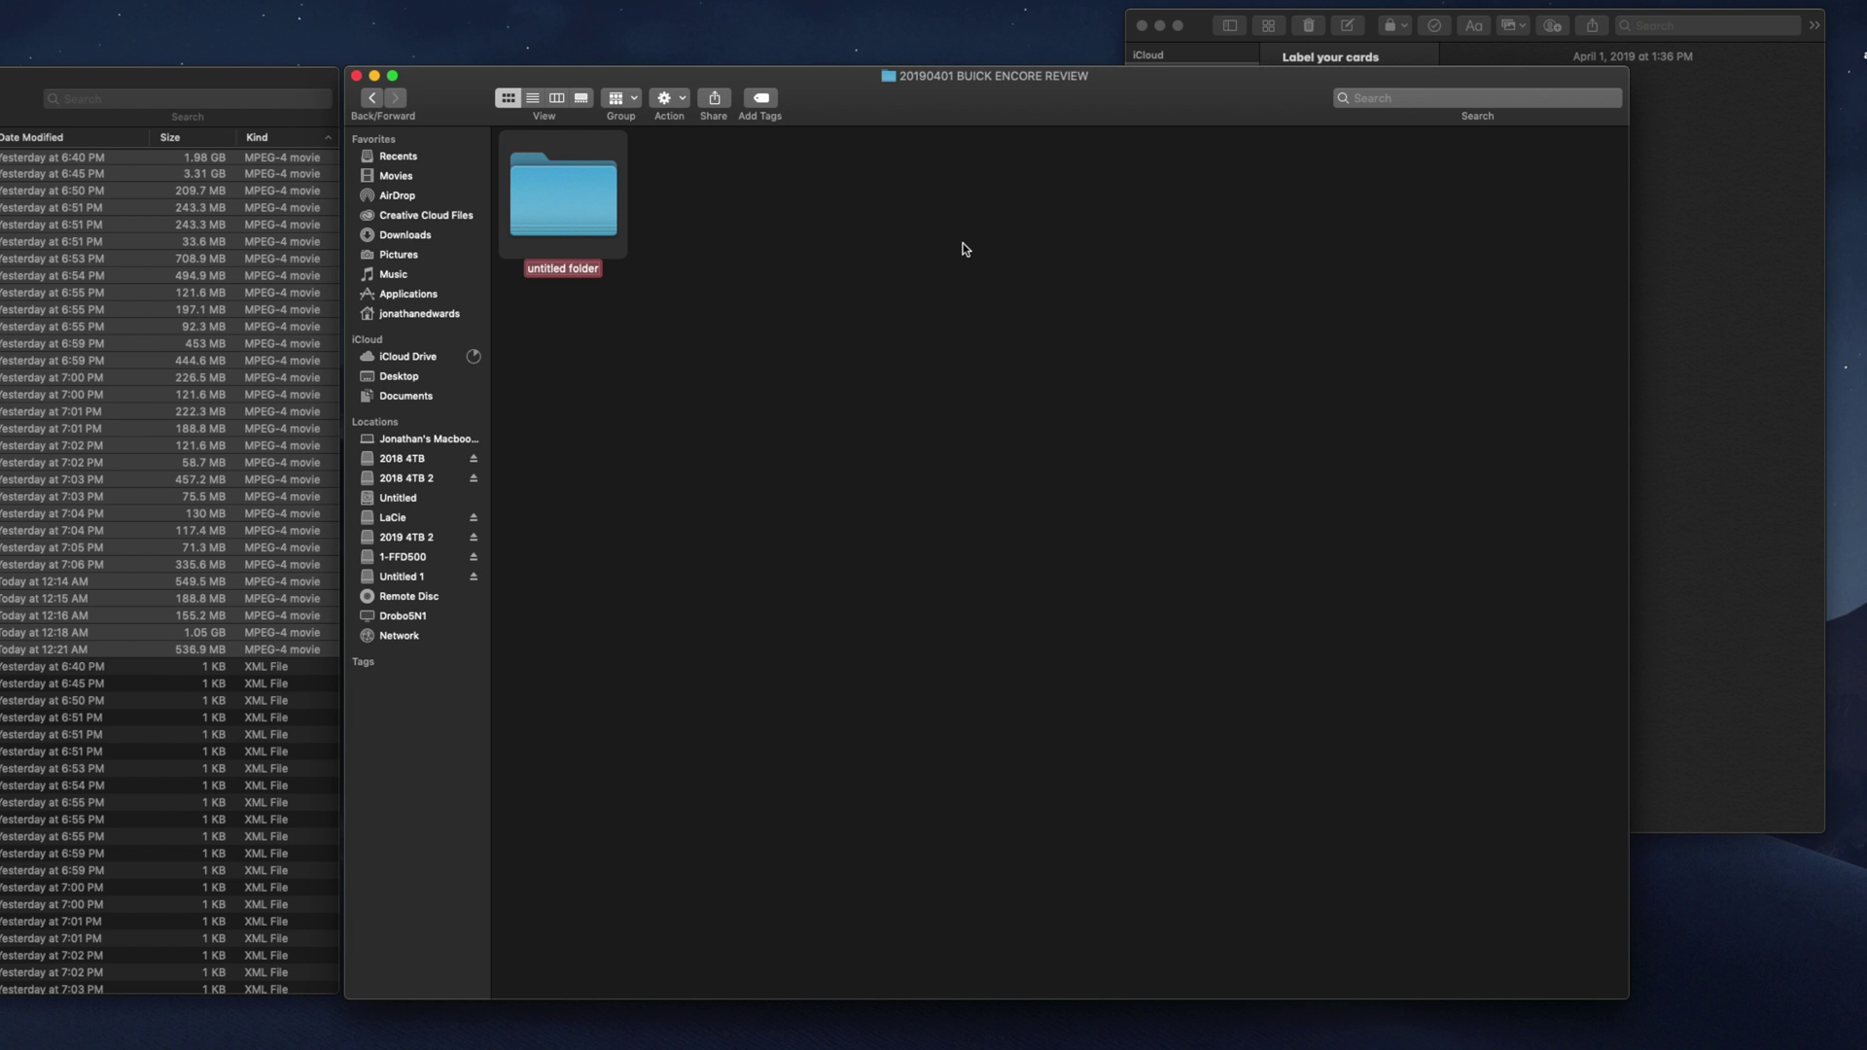
text(J1 20190331)
click(551, 309)
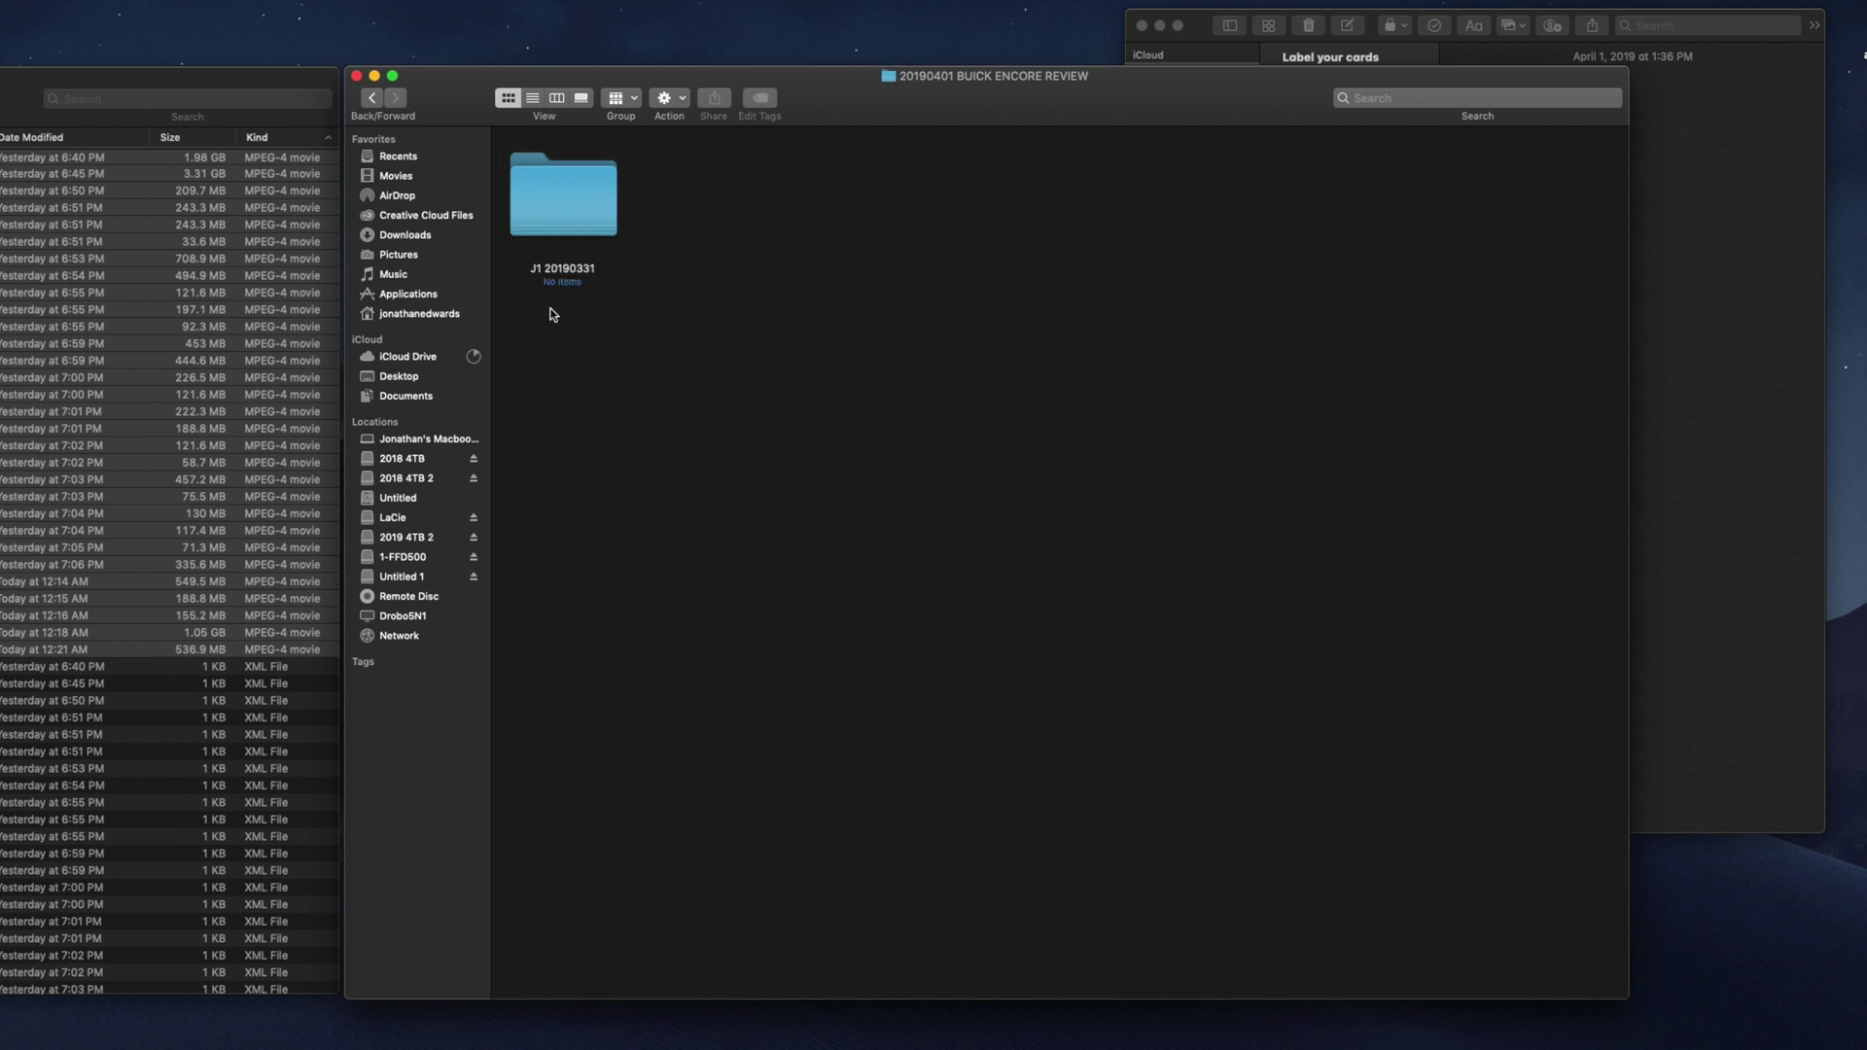
click(557, 218)
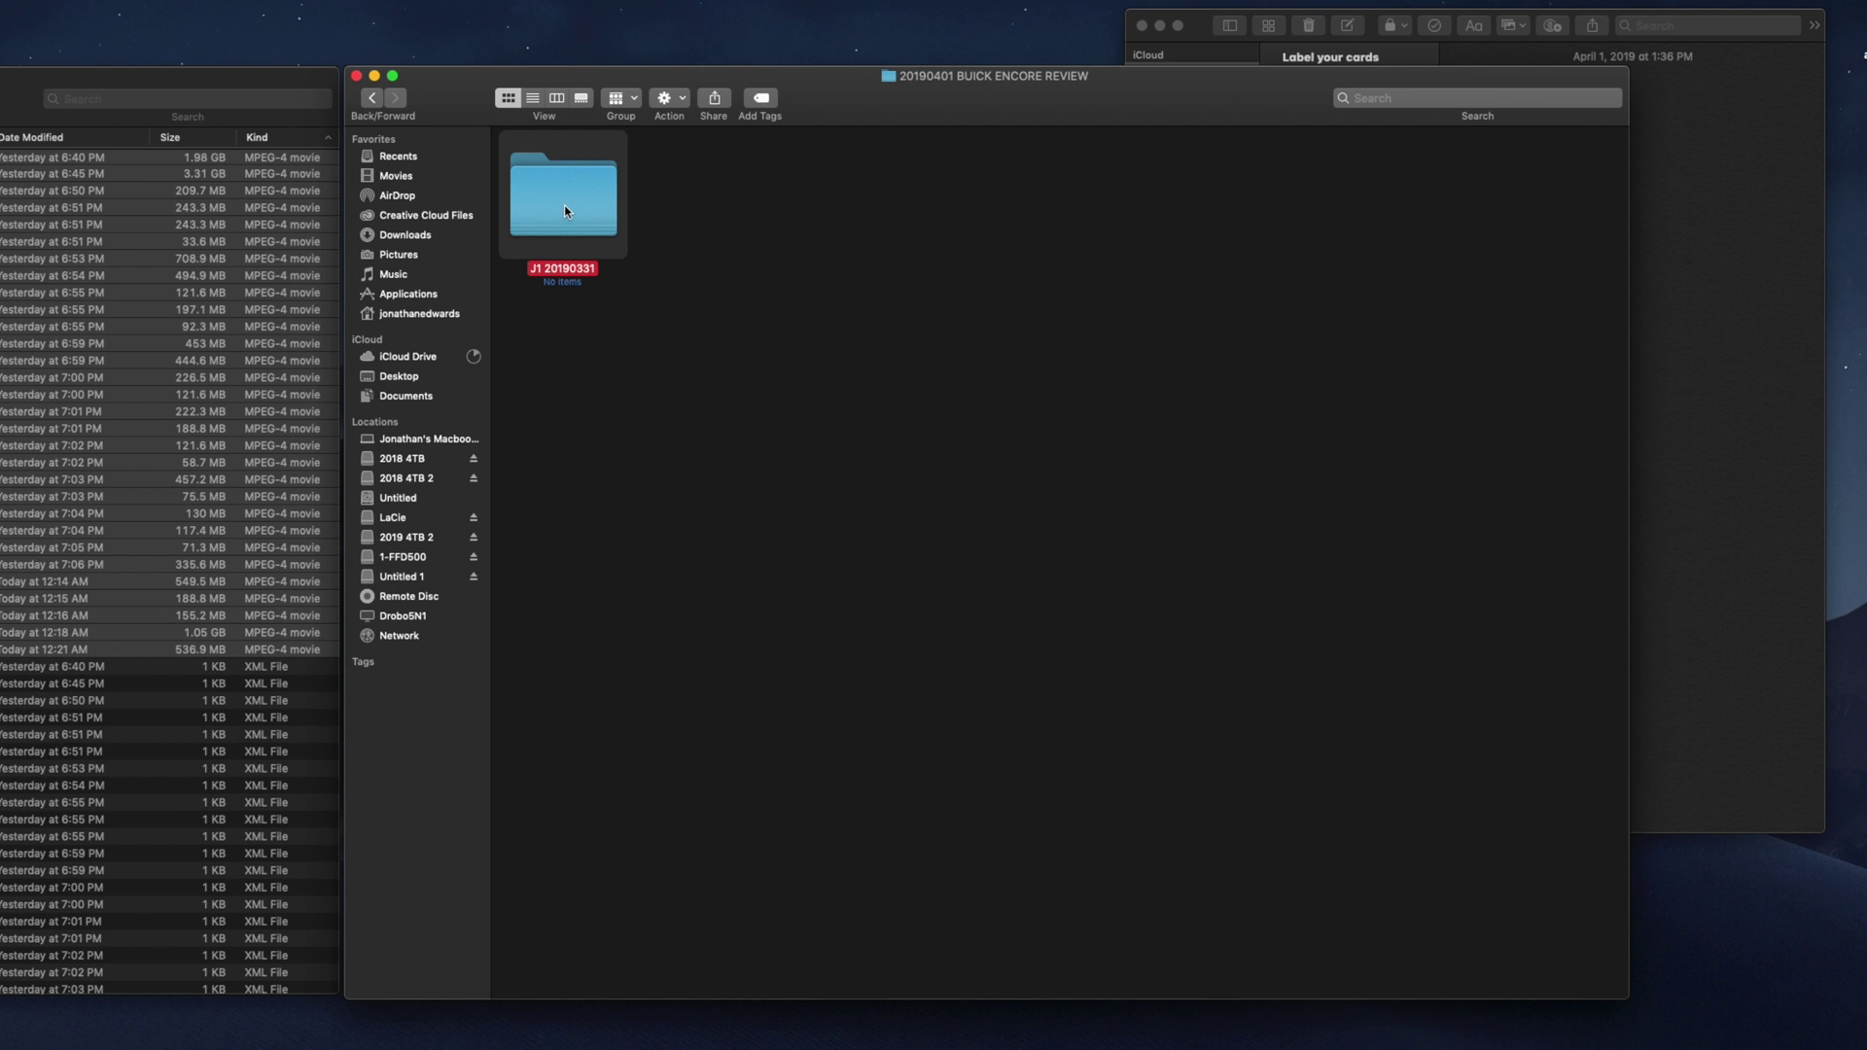
double_click(565, 208)
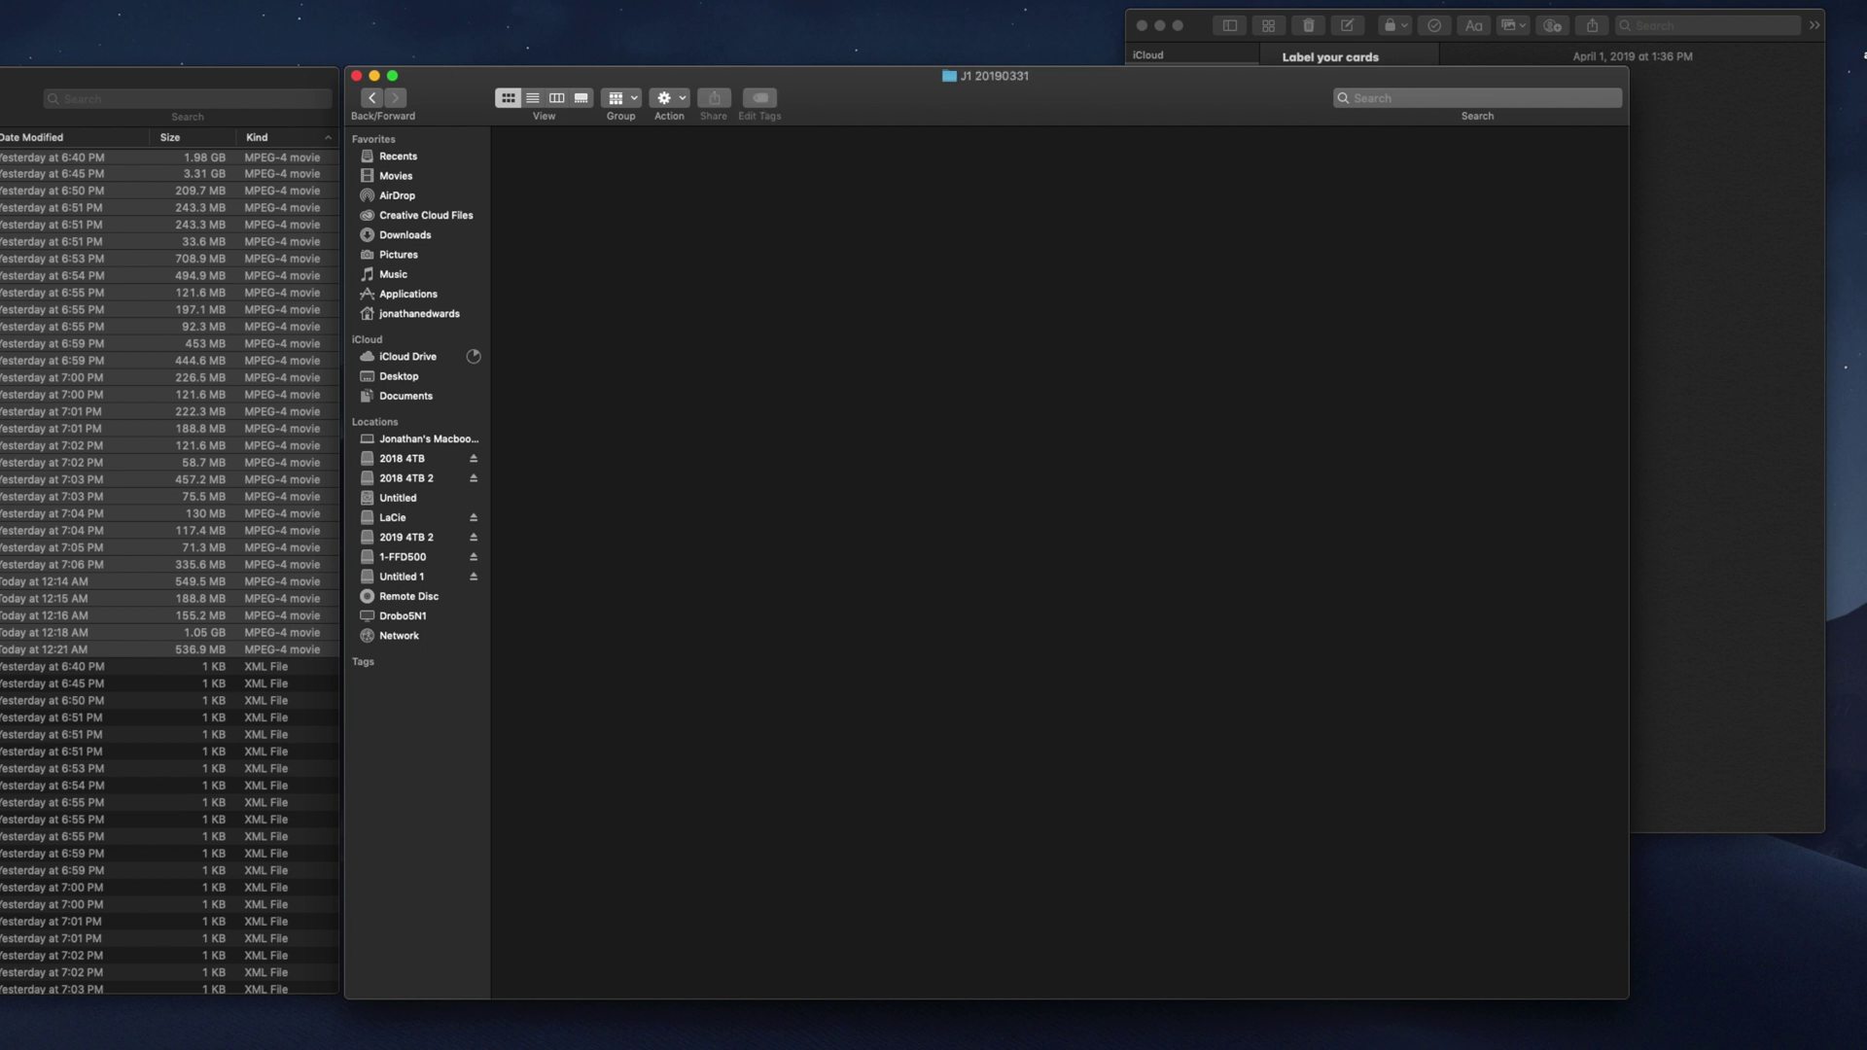
drag(243, 457, 792, 419)
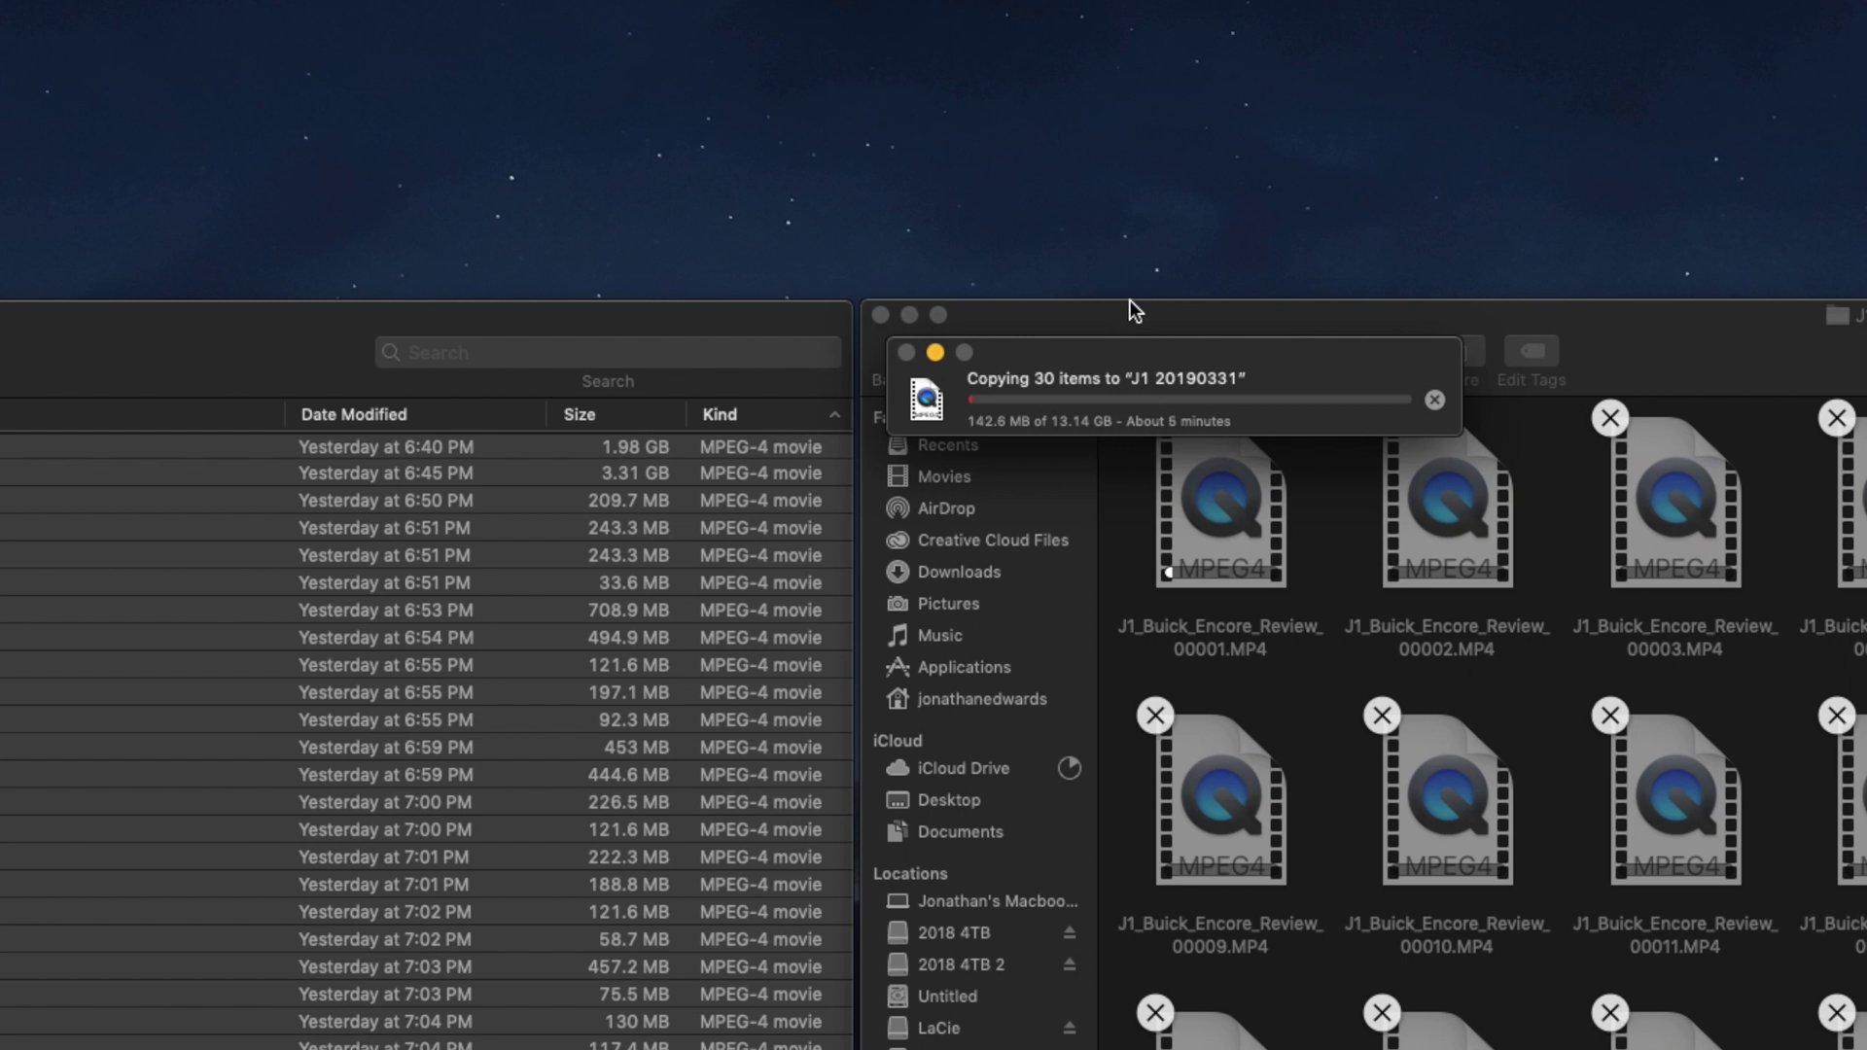
Move the progress window aside while the 30 MP4 clips copy into J1 20190331
drag(1253, 355, 951, 185)
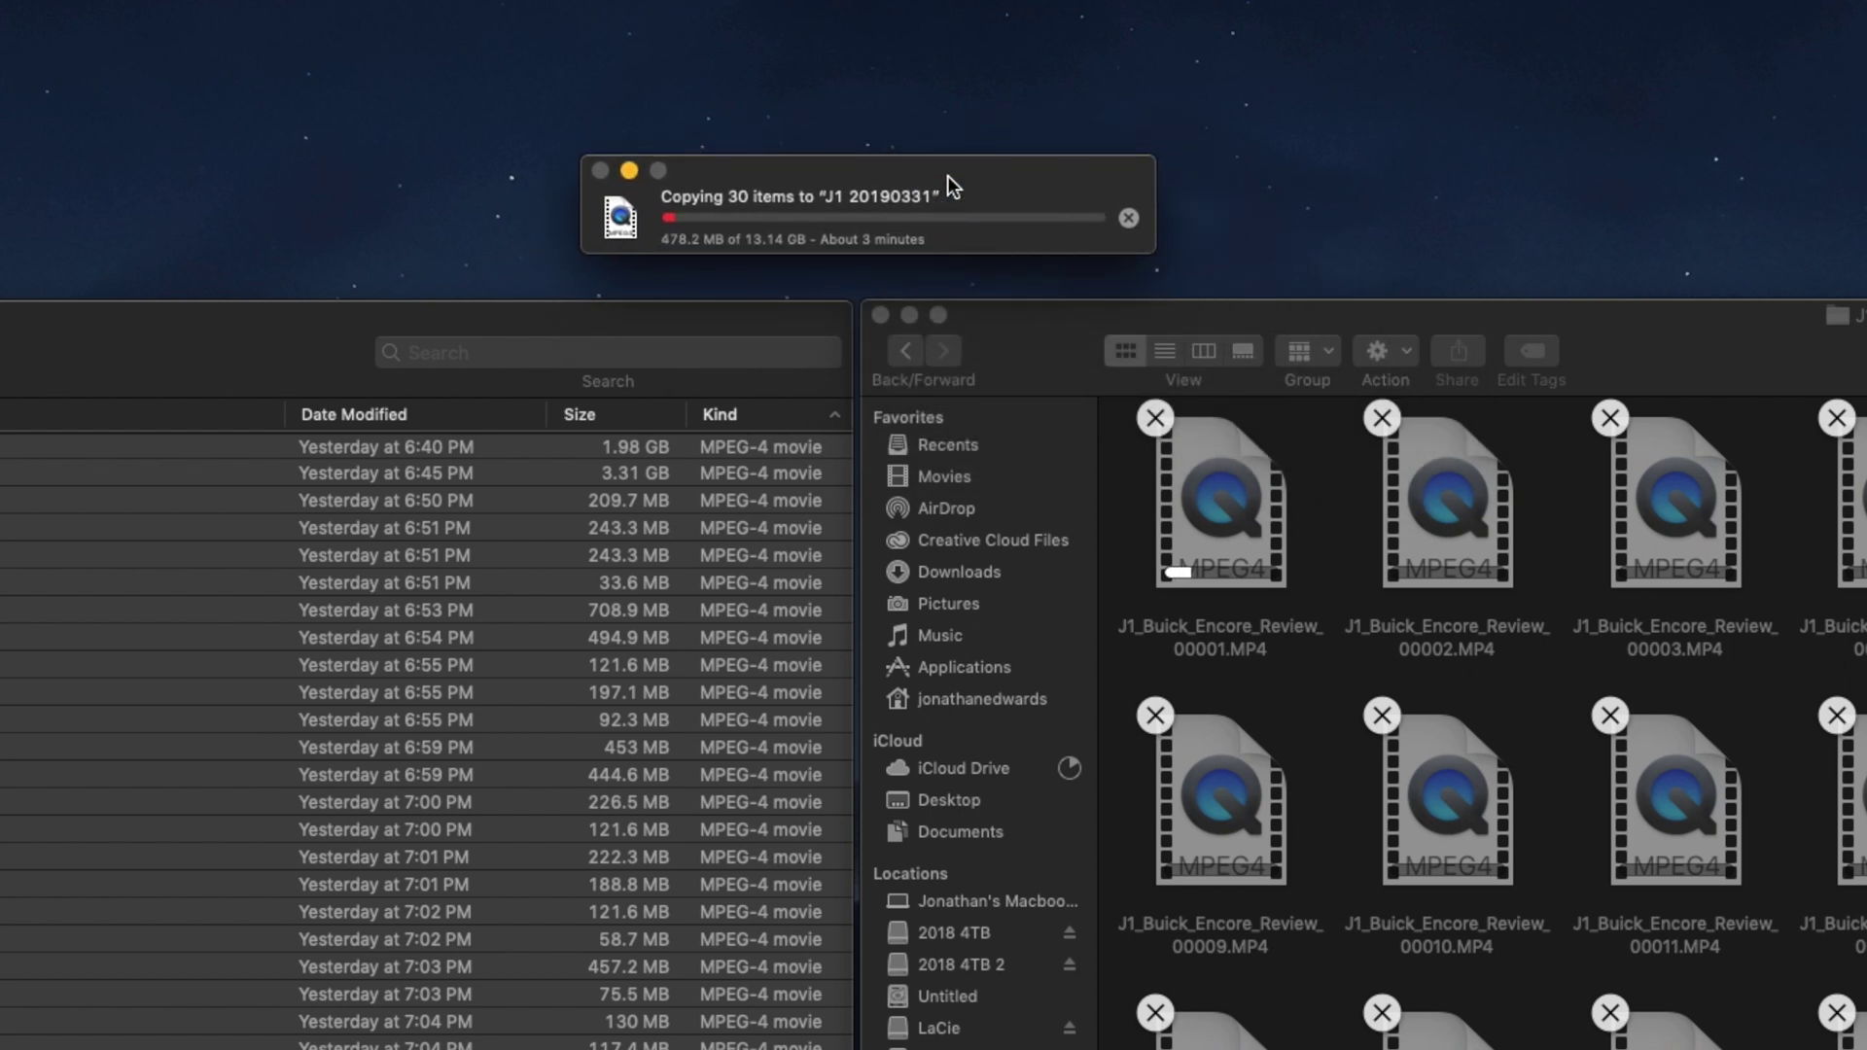